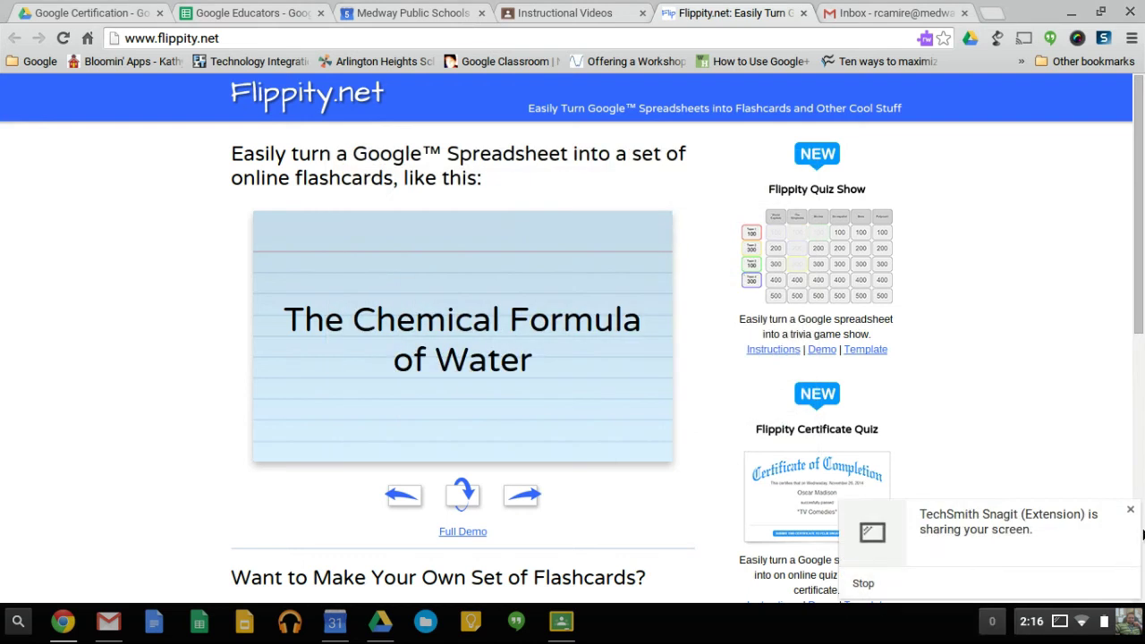
# Dismiss the Snagit notice and scroll Flippity.net down to 'Want to Make Your Own Set of Flashcards?'.
pyautogui.click(1131, 509)
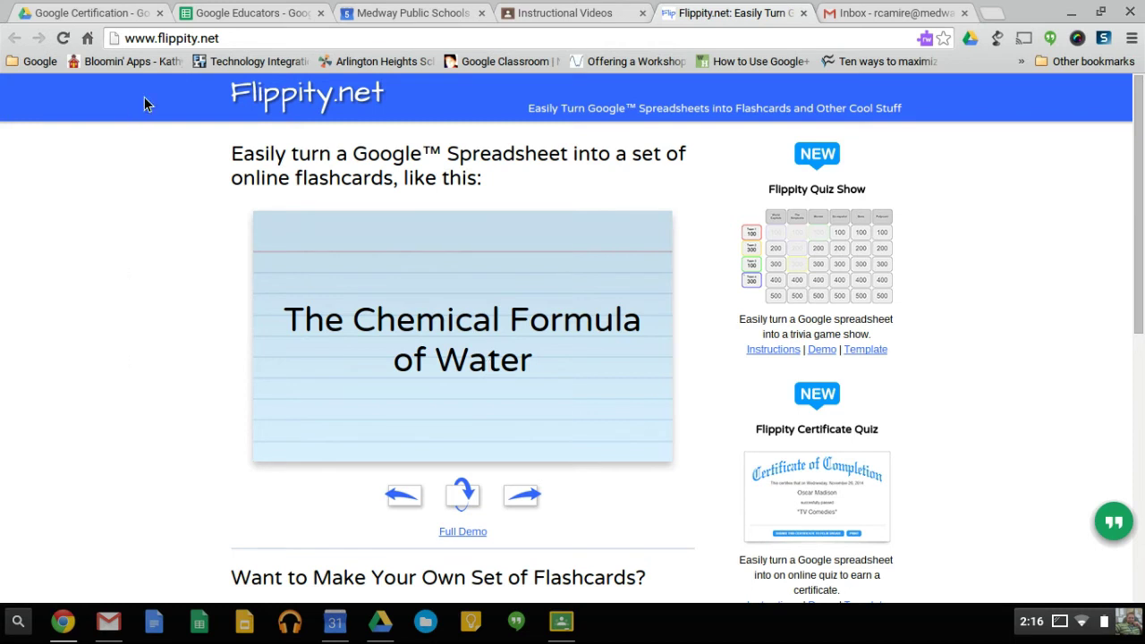
pyautogui.click(199, 39)
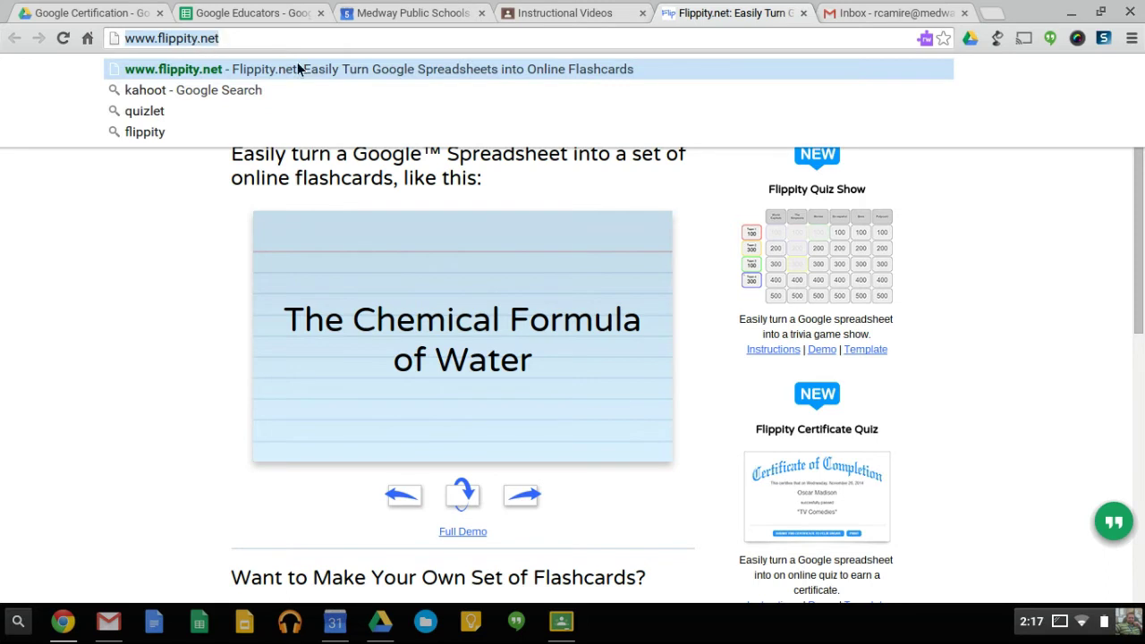
pyautogui.click(156, 394)
pyautogui.scroll(-3, 156, 395)
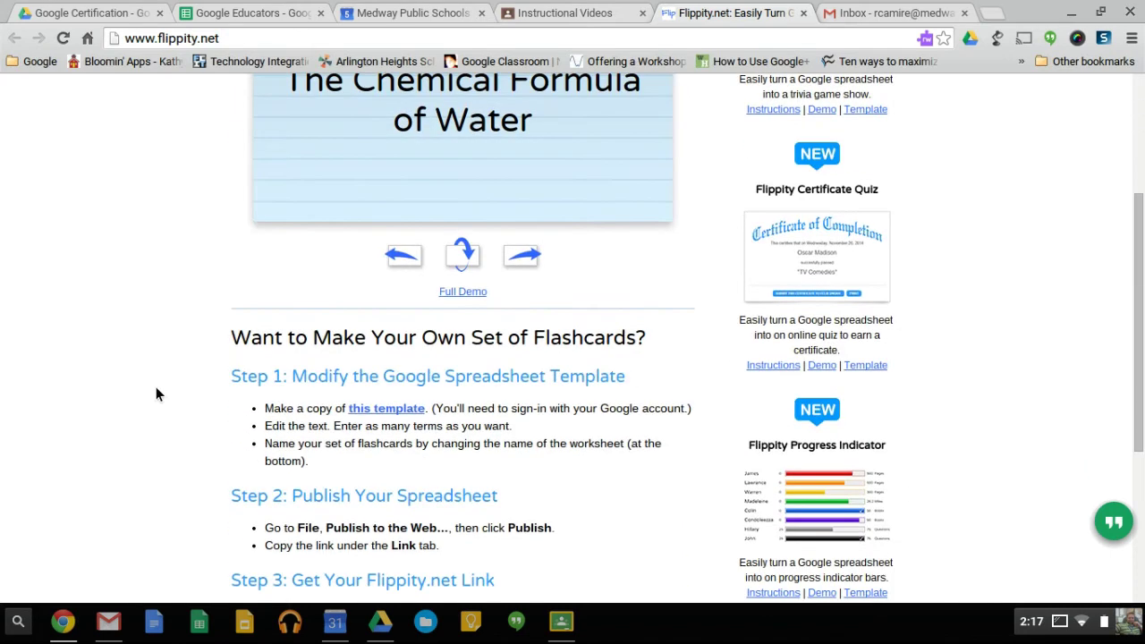
pyautogui.scroll(-1, 315, 420)
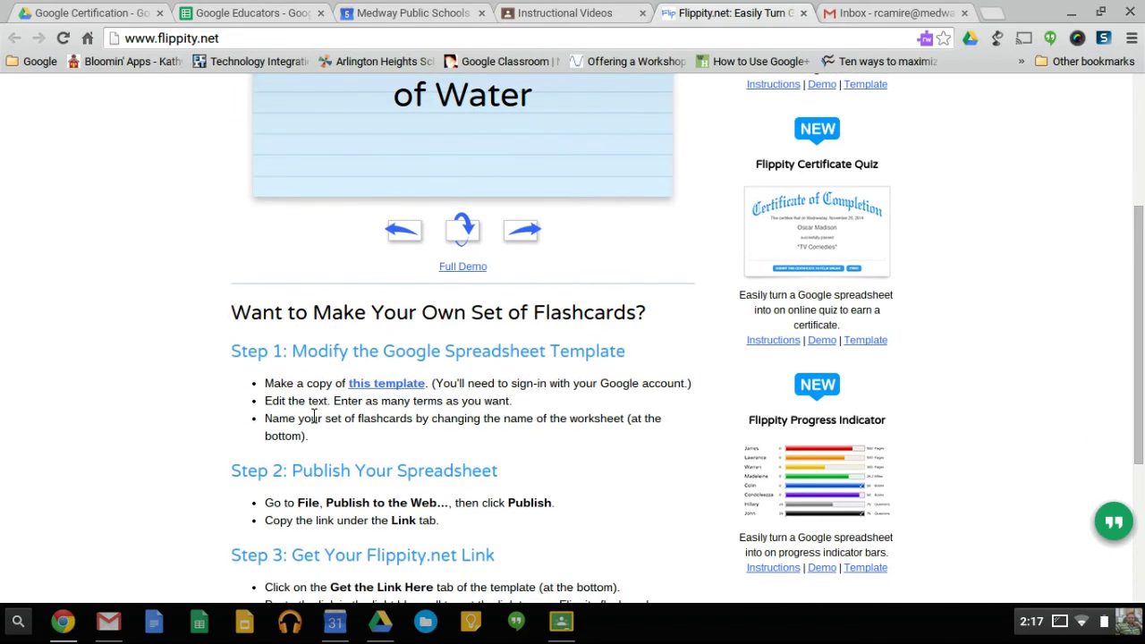
# Copy the Flippity.net Flashcards Template from Step 1's 'this template' link using Make a copy.
pyautogui.click(377, 391)
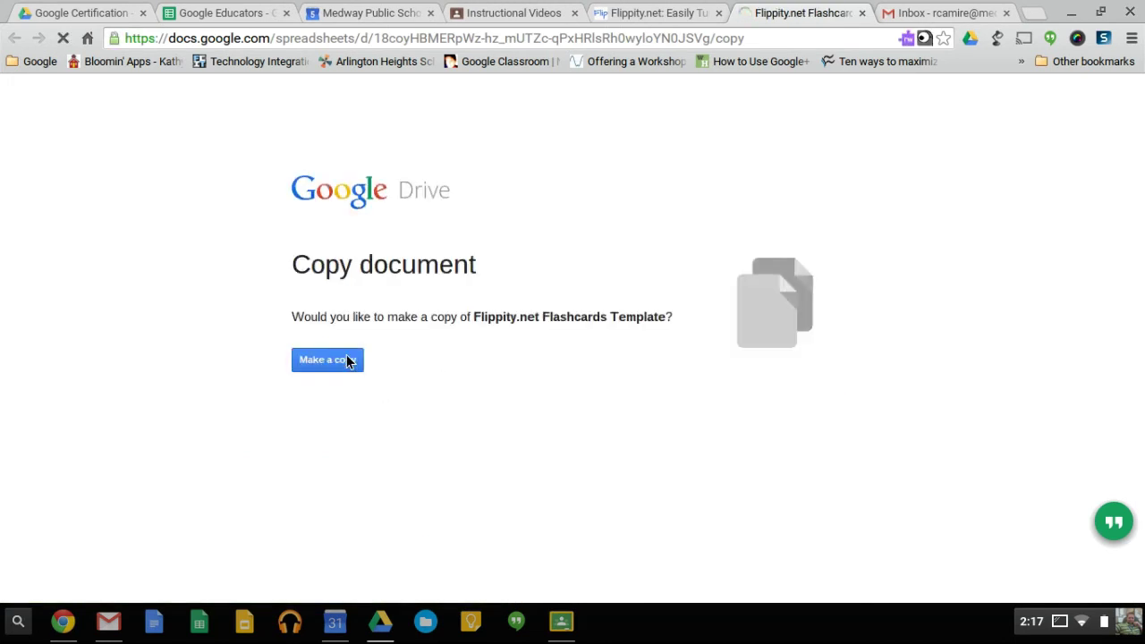
pyautogui.click(343, 367)
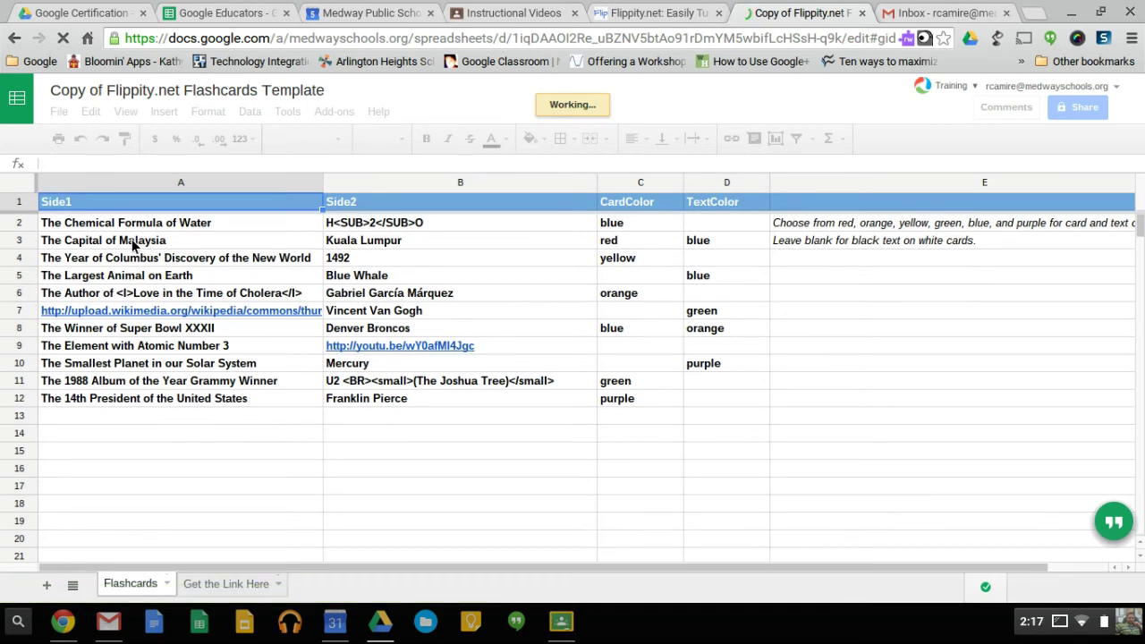
# Replace the Malaysia capital card in row 3 with a person's first name in A3 and last name in B3.
pyautogui.click(129, 239)
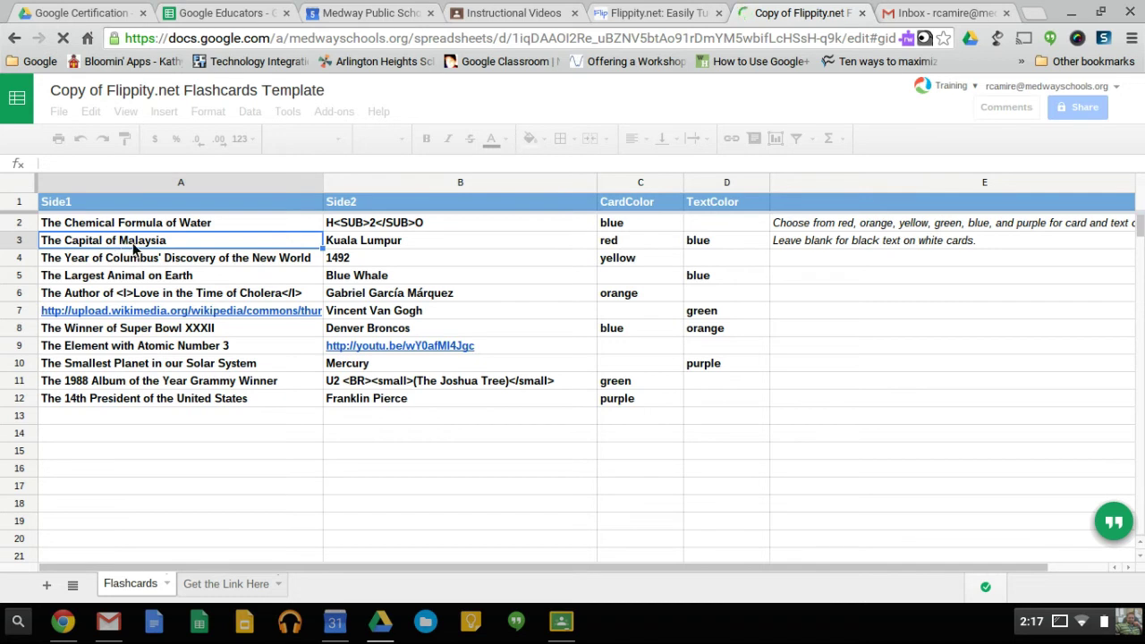
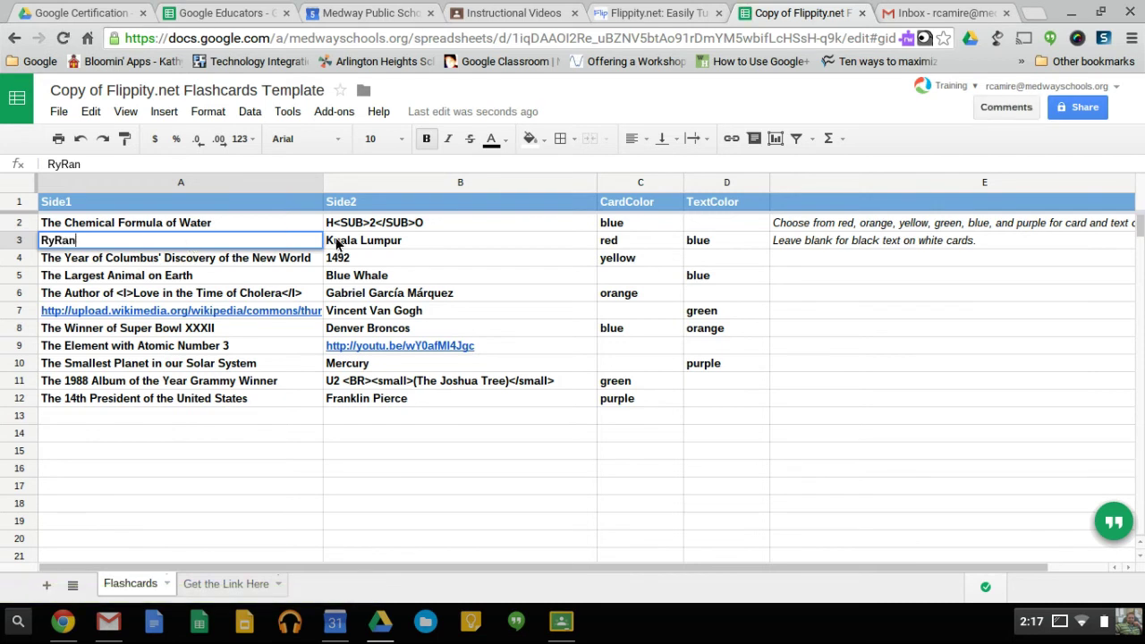
pyautogui.press('Tab')
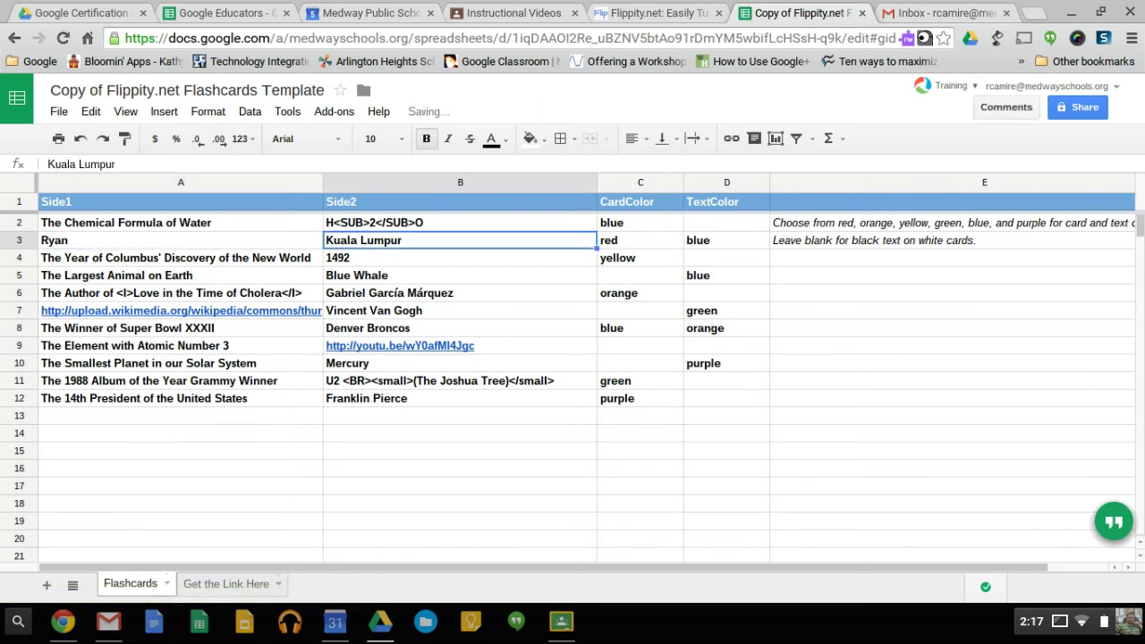
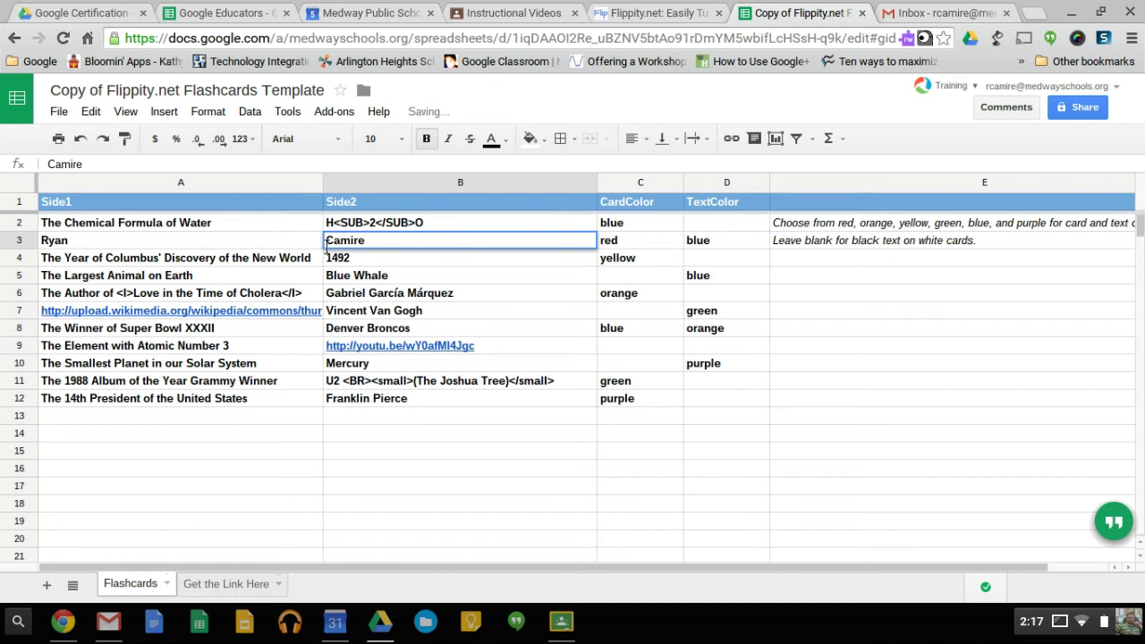
# Fill row 4 with 'Favorite Sports Team' and 'Patriots', then return to the Flippity instructions.
pyautogui.click(249, 266)
pyautogui.write('Favori')
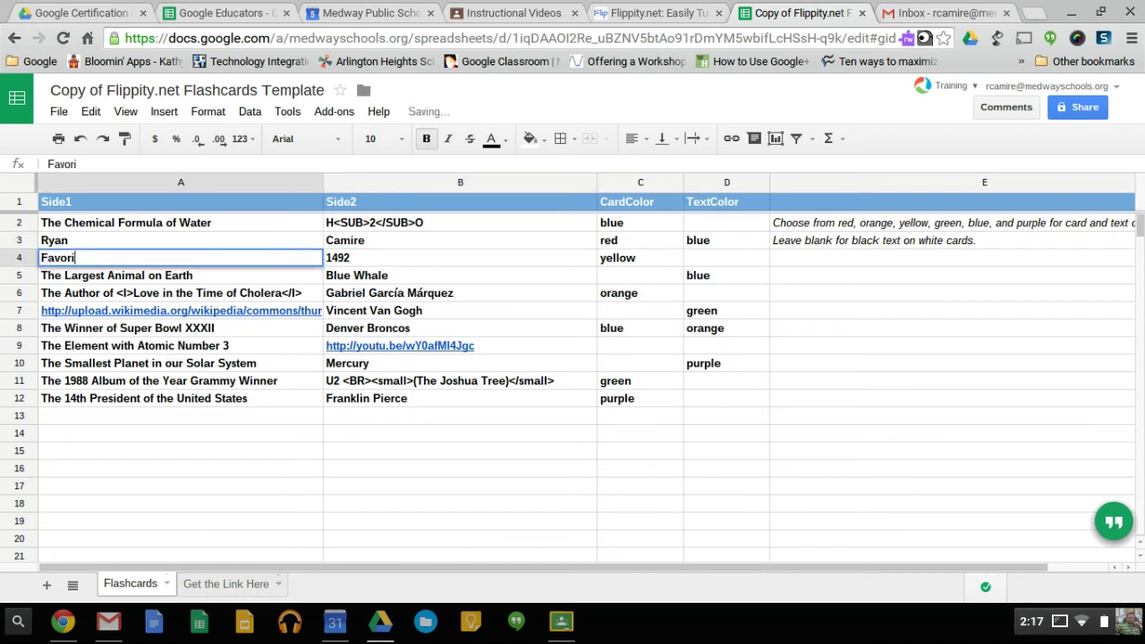
pyautogui.write('te Sports Team')
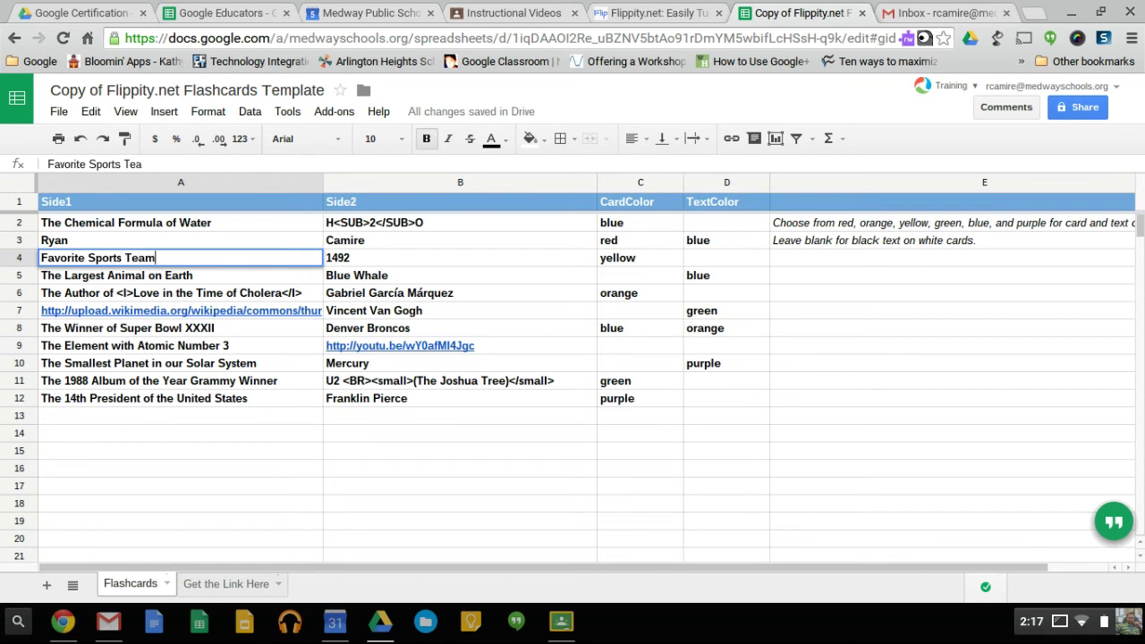
pyautogui.press('Tab')
pyautogui.write('Pat')
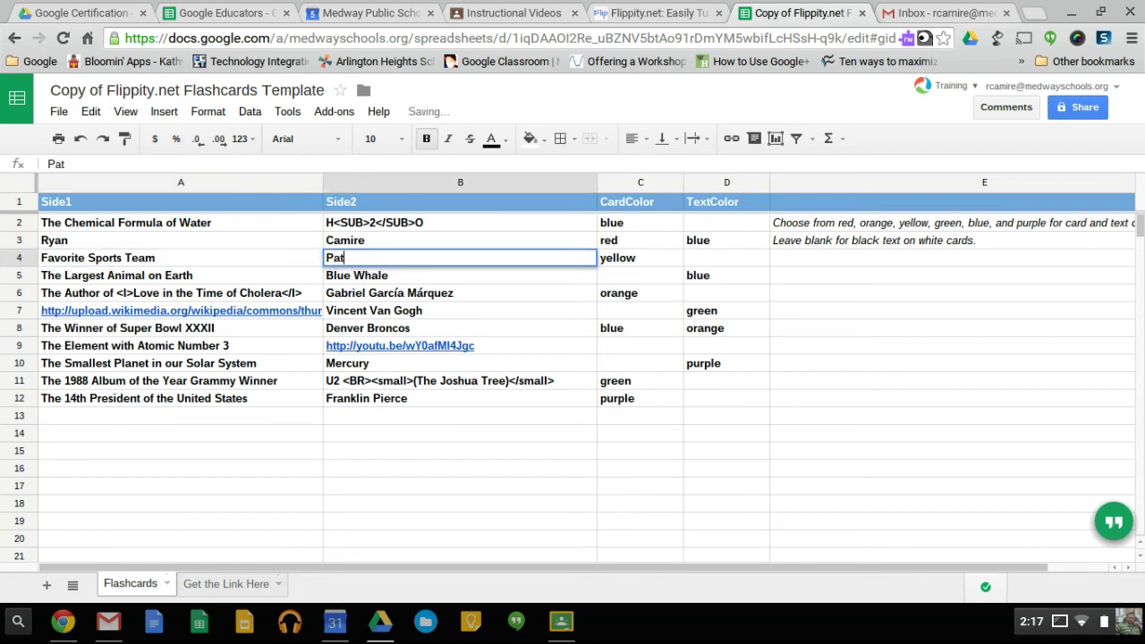
pyautogui.write('riots')
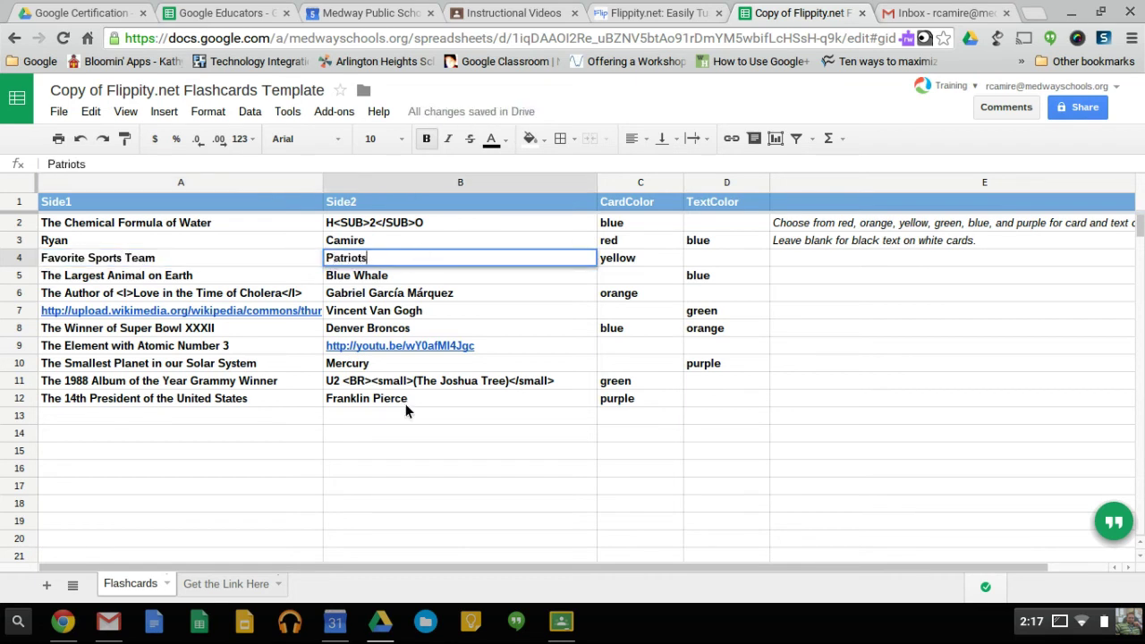
pyautogui.click(355, 416)
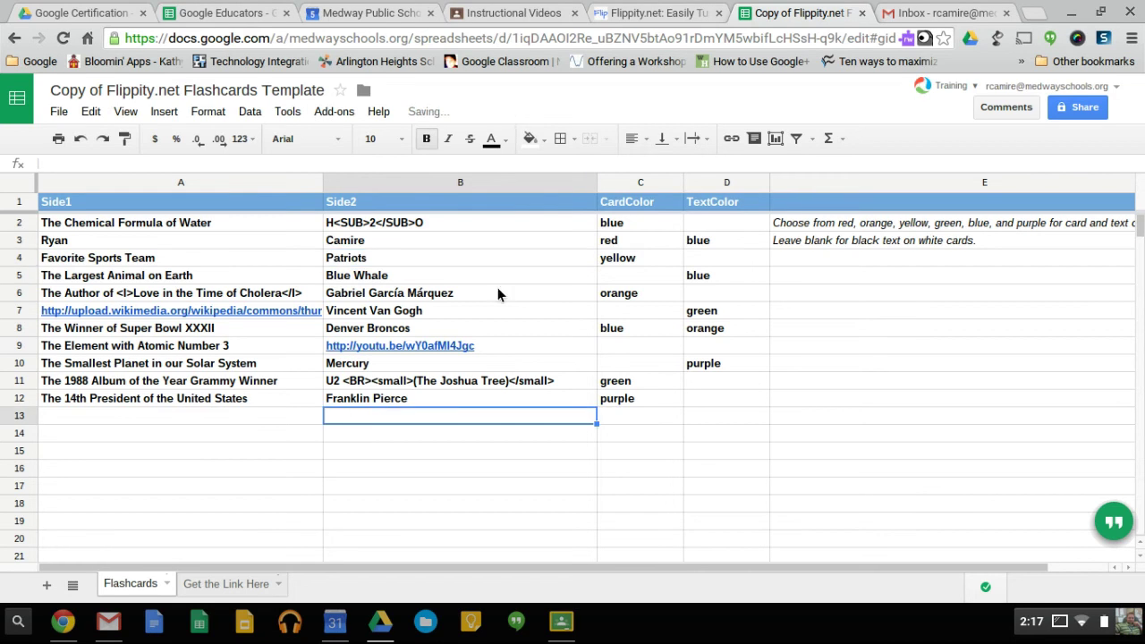
pyautogui.click(665, 7)
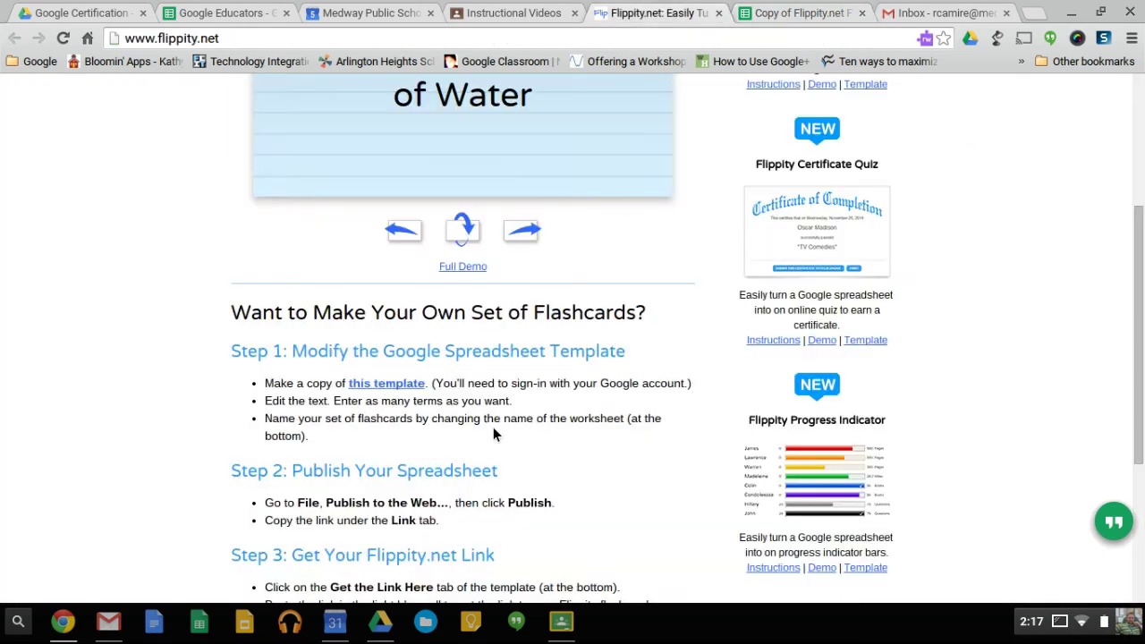
pyautogui.scroll(-2, 479, 404)
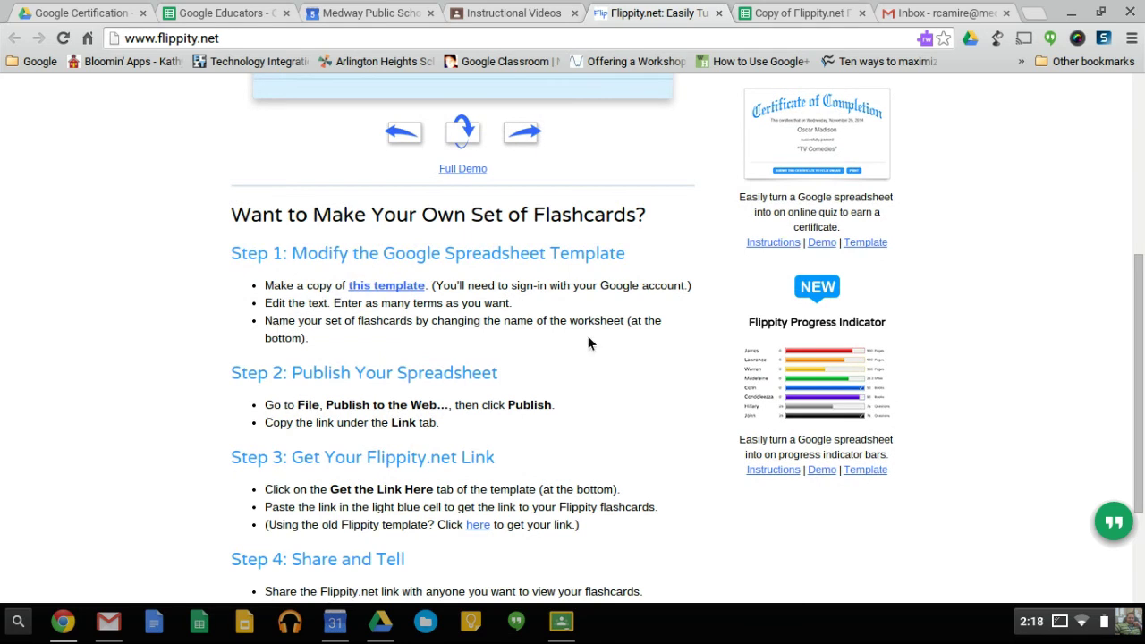
# Retitle the copied spreadsheet 'Demo Flashcards', glancing back at the Flippity instructions afterward.
pyautogui.click(767, 11)
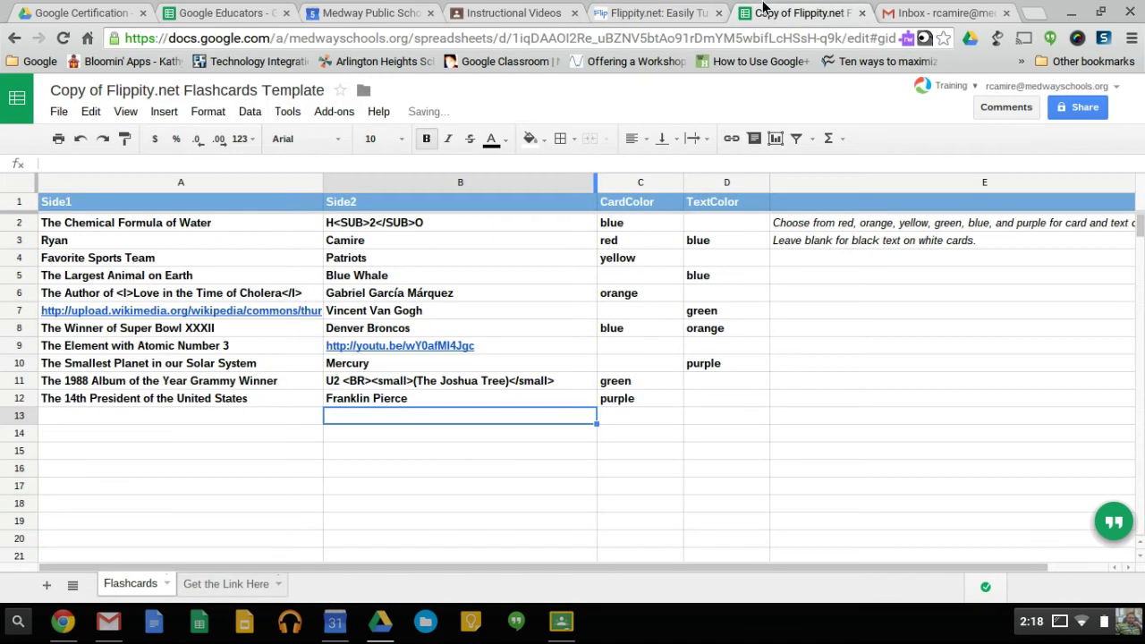
pyautogui.click(163, 93)
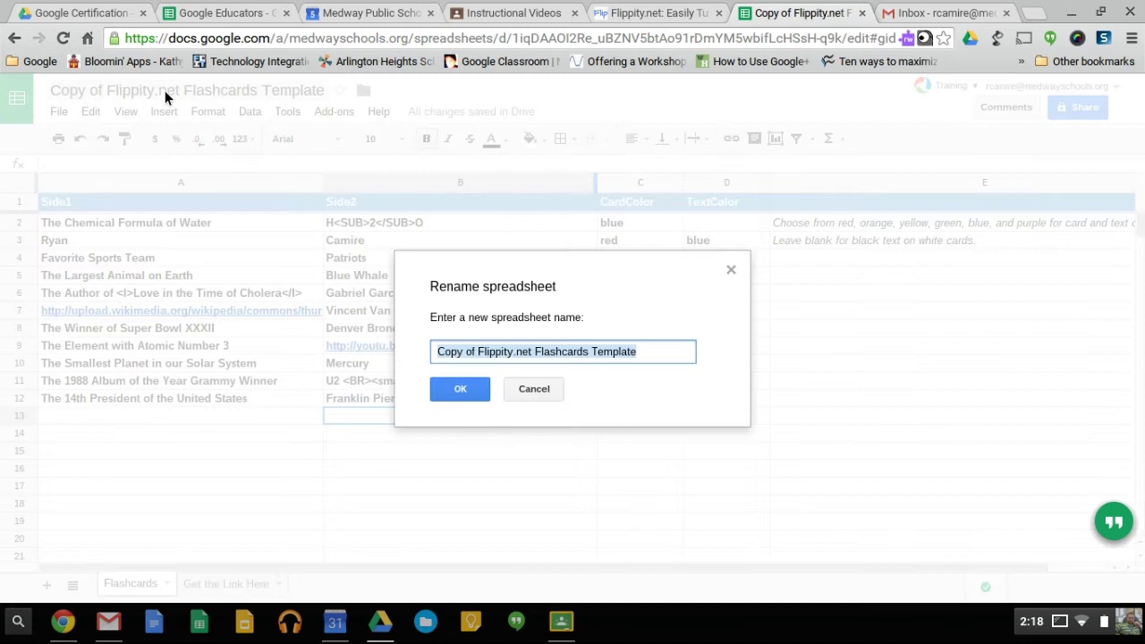
pyautogui.write('Demo')
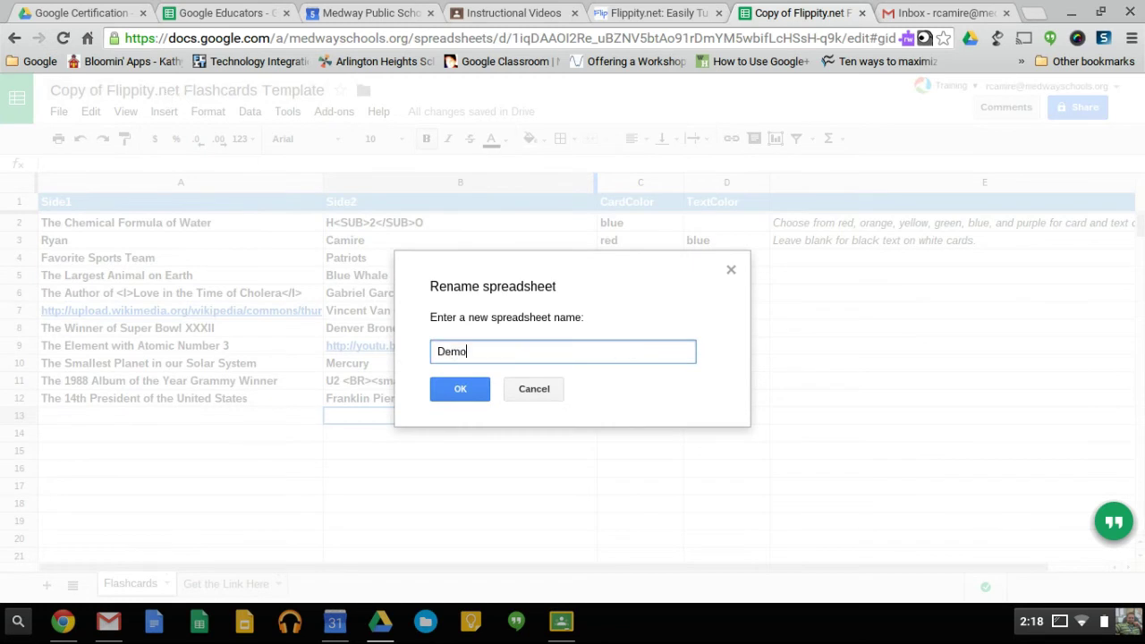
pyautogui.write(' Flashcards')
pyautogui.click(461, 397)
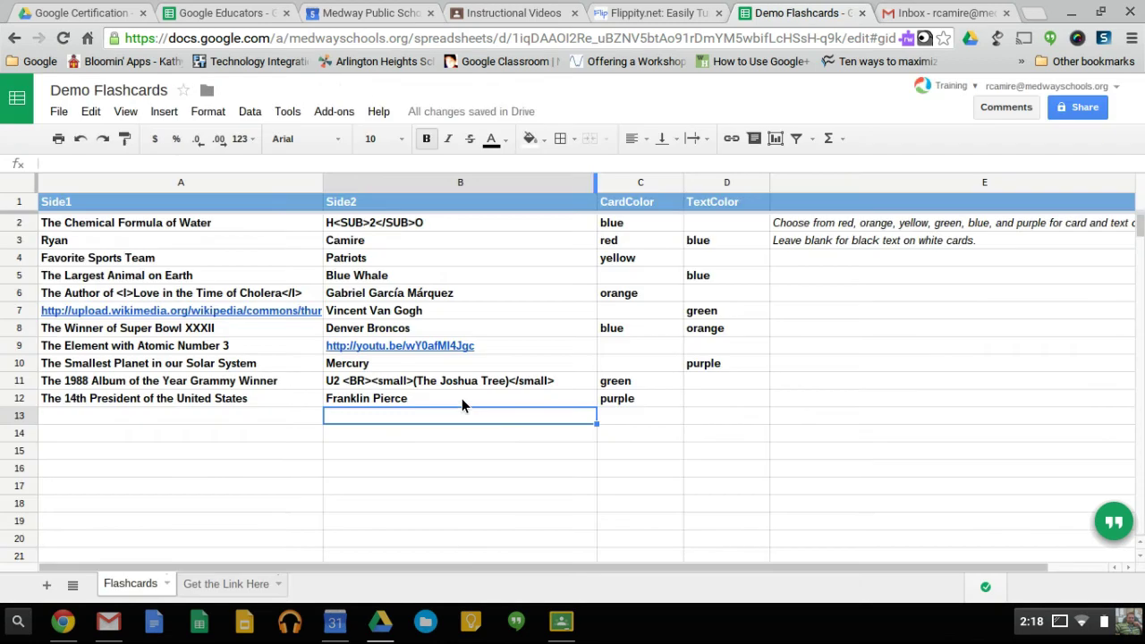
pyautogui.click(657, 11)
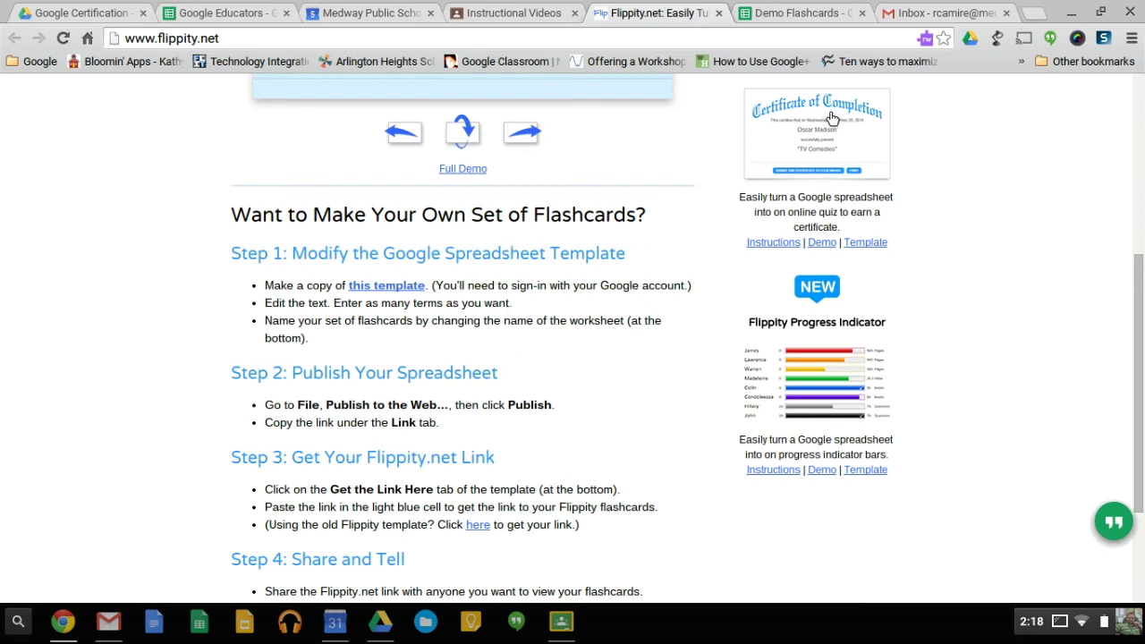
pyautogui.click(794, 10)
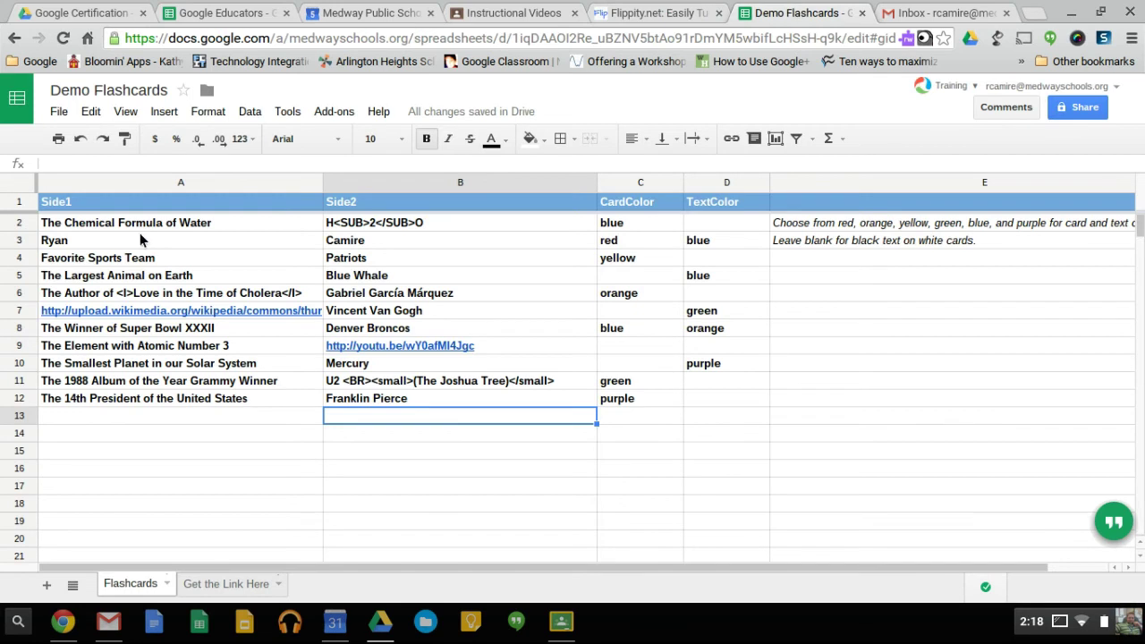
# Publish the entire Demo Flashcards document to the web and select its public link.
pyautogui.click(64, 111)
pyautogui.click(128, 432)
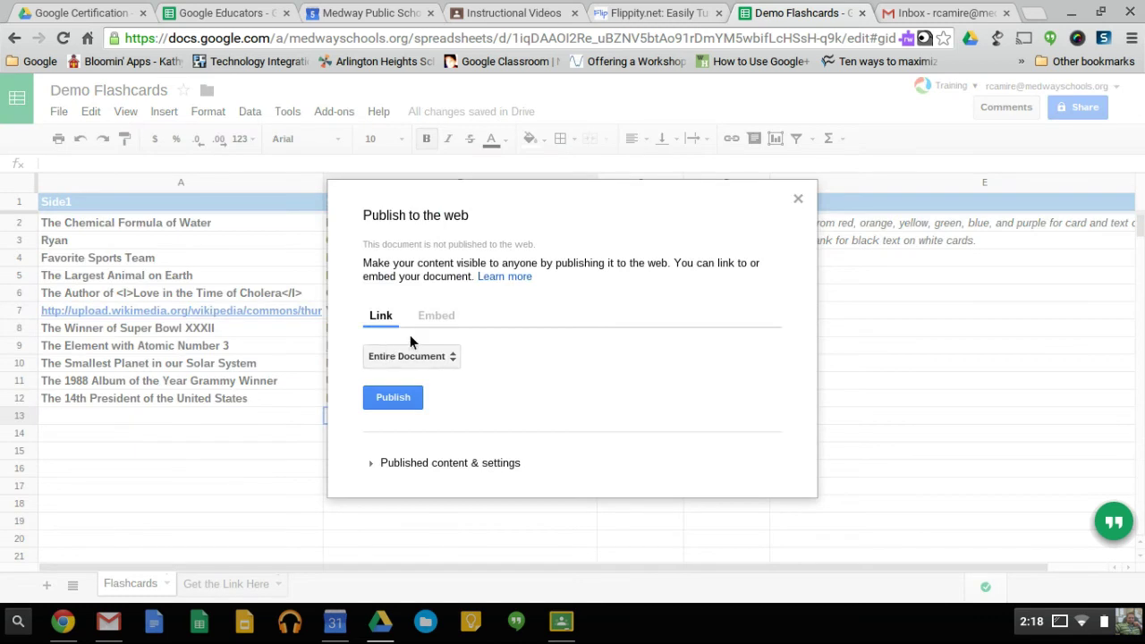
pyautogui.click(400, 399)
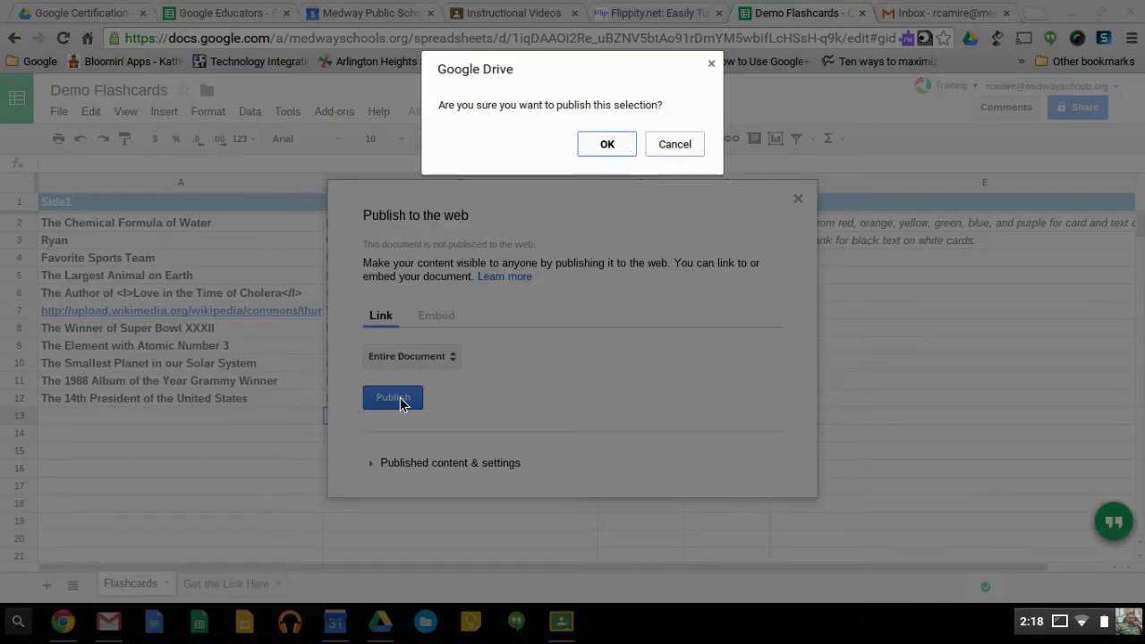
pyautogui.click(606, 148)
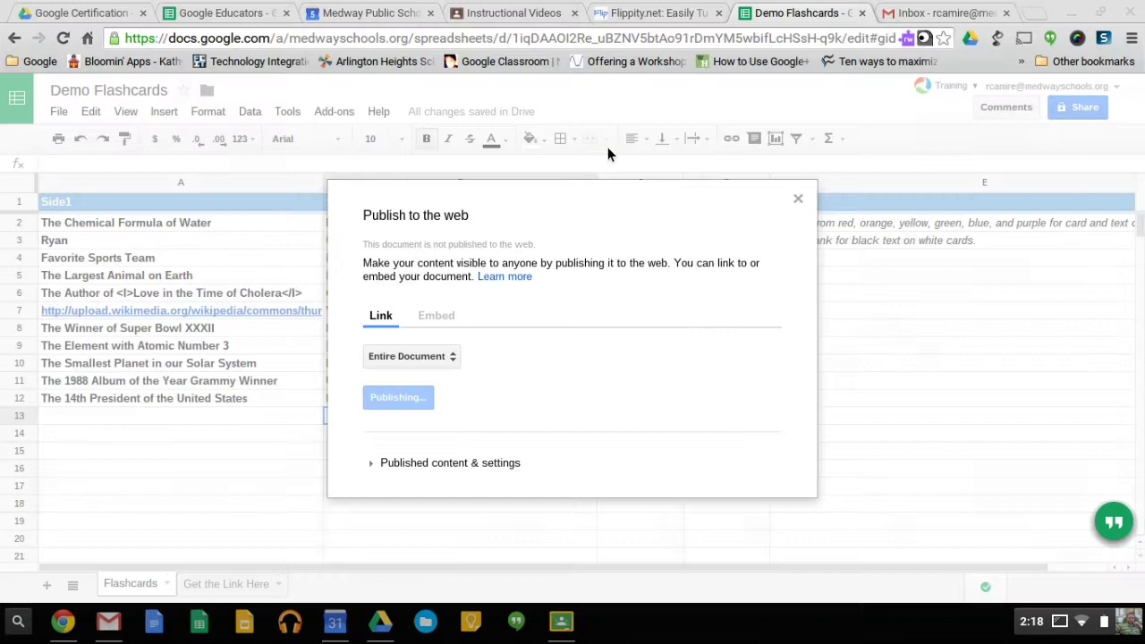
pyautogui.click(521, 346)
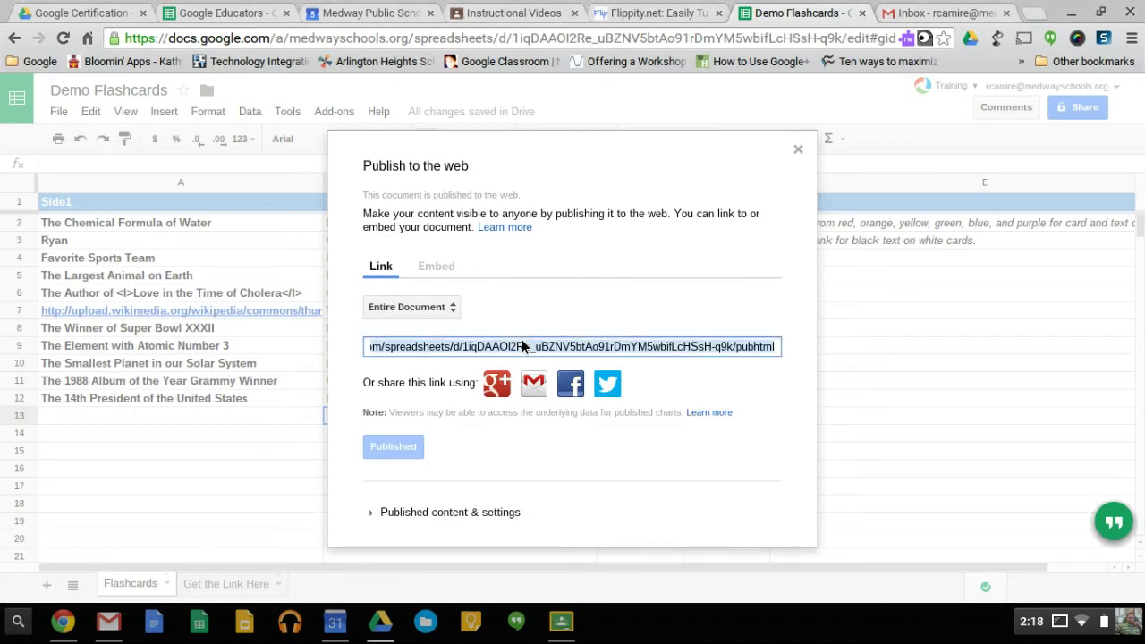
pyautogui.click(796, 150)
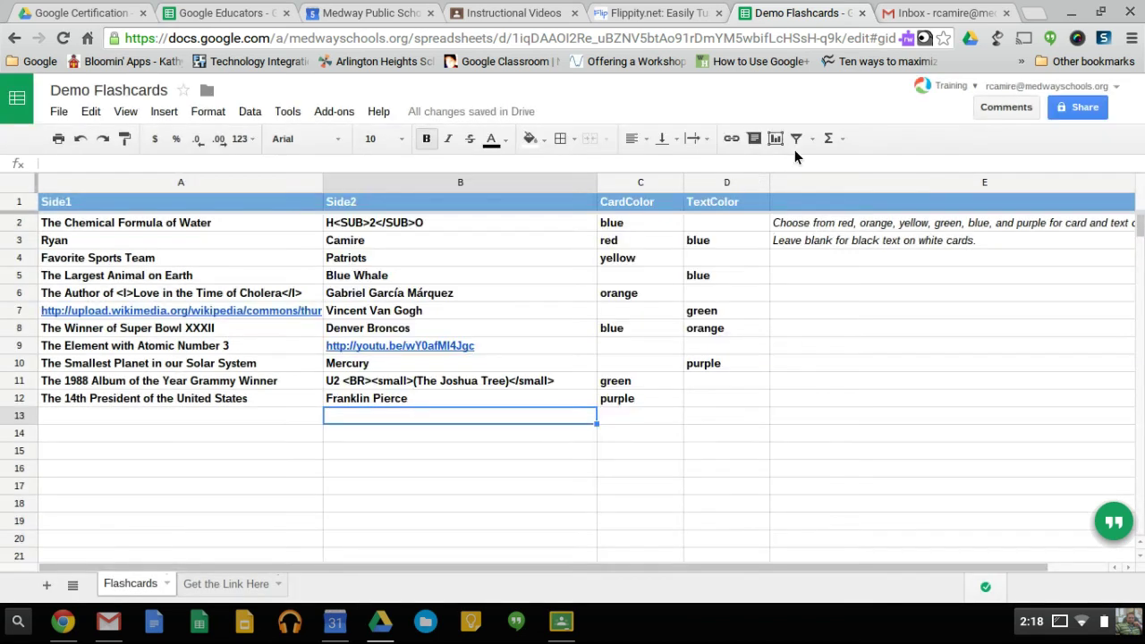
# Paste the published pubhtml link into A3 of Get the Link Here and reveal A6's Flippity link.
pyautogui.click(239, 586)
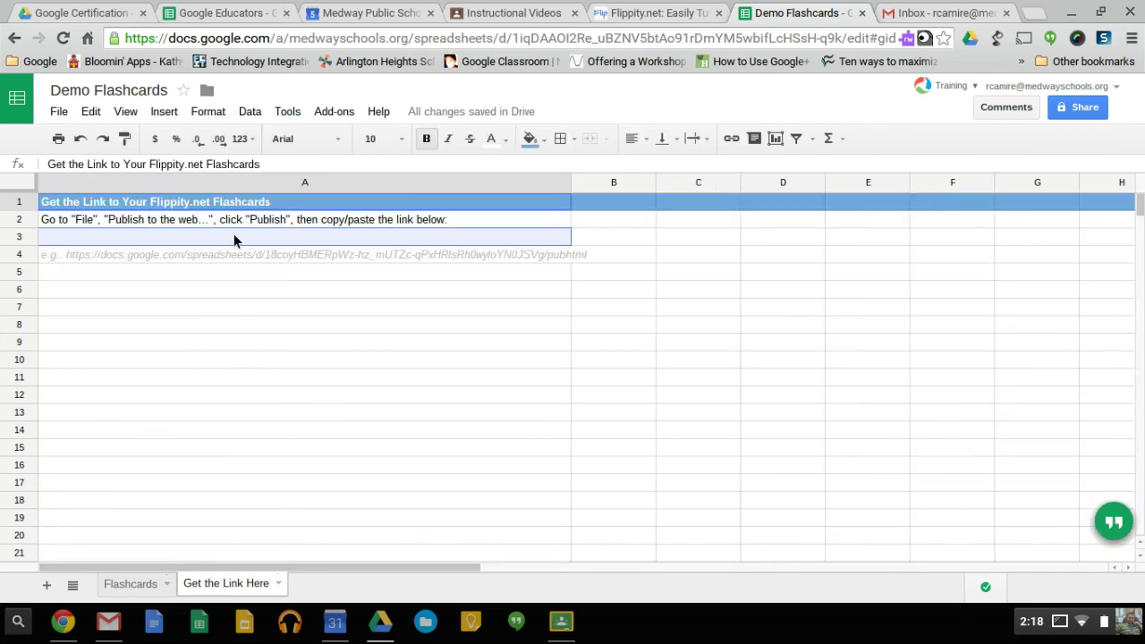
pyautogui.click(235, 236)
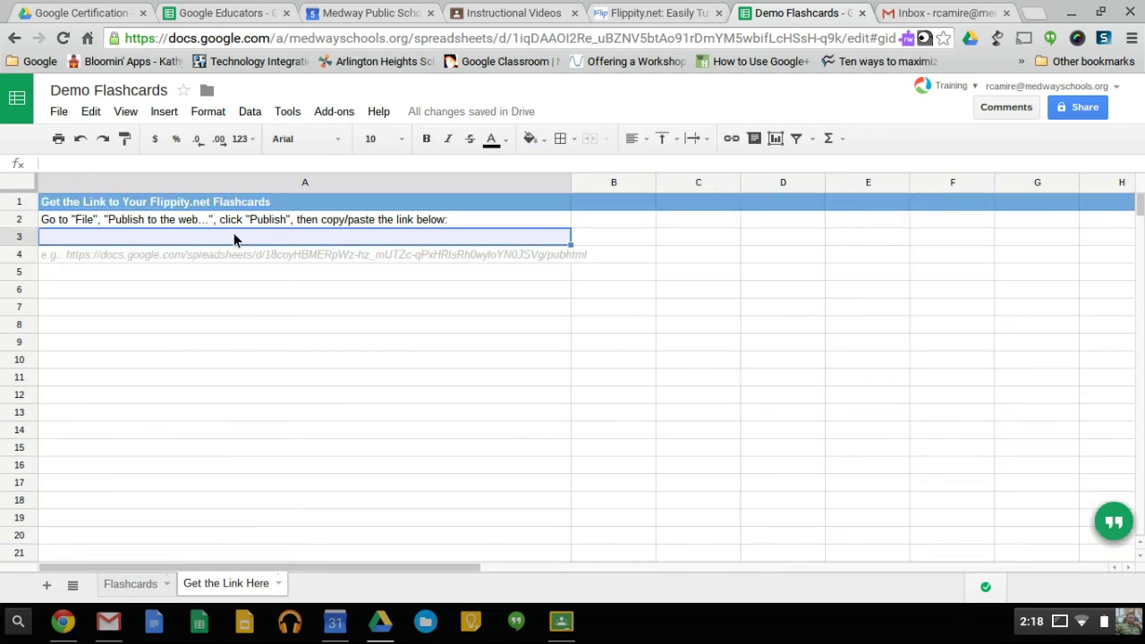
pyautogui.write('https://docs.google.com/spreadsheets/d/1iqDAAOI2Re_uBZNV5btAo91rDmYM5wbifLcHSsH-q9k/pubhtml')
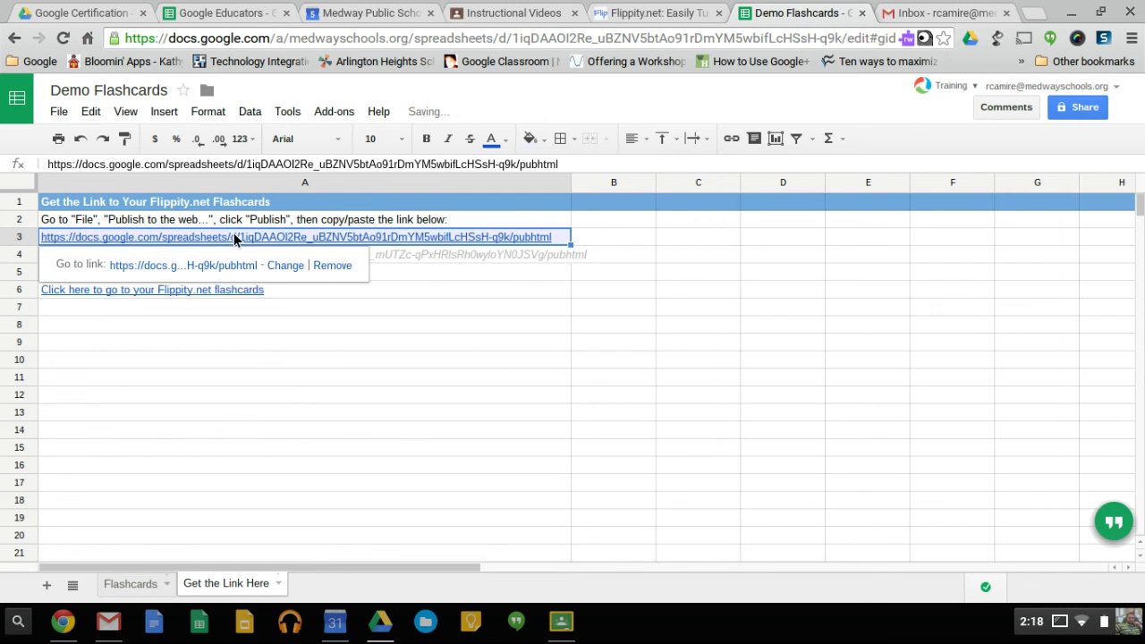
pyautogui.click(342, 363)
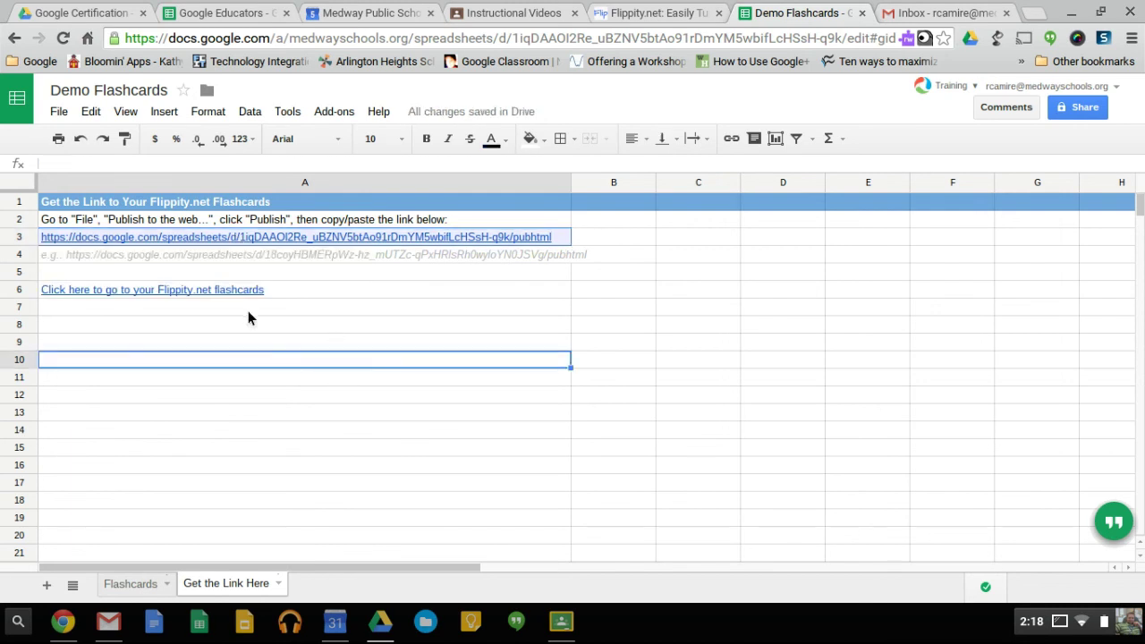
pyautogui.click(179, 287)
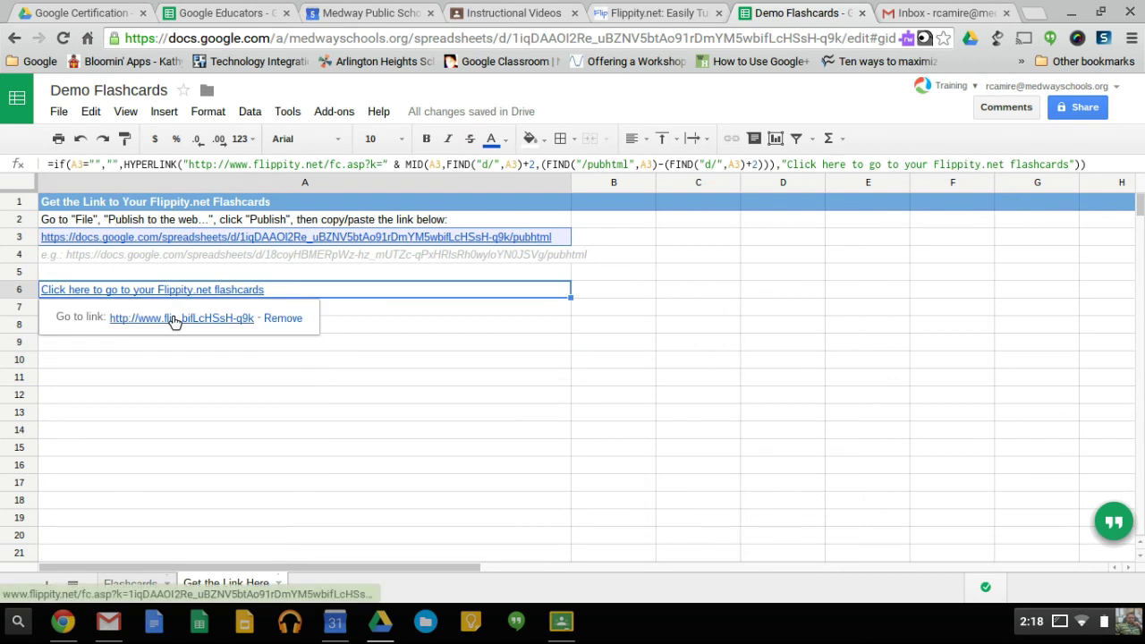
# Open the generated flashcards site, advance to the name card and flip it back and forth.
pyautogui.click(174, 318)
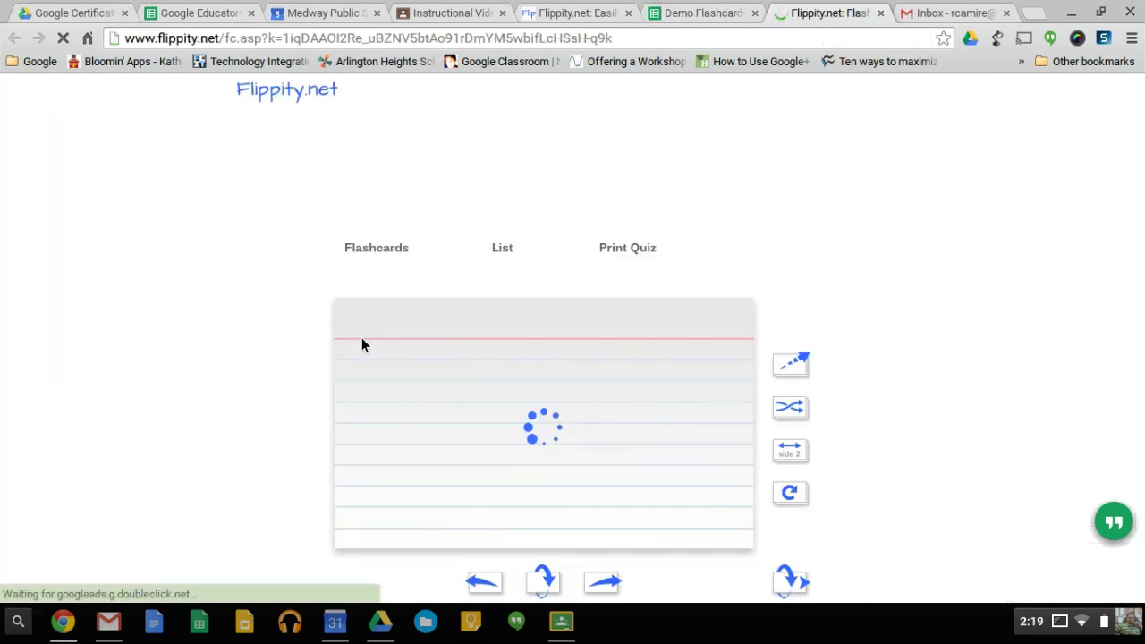
pyautogui.scroll(-2, 861, 319)
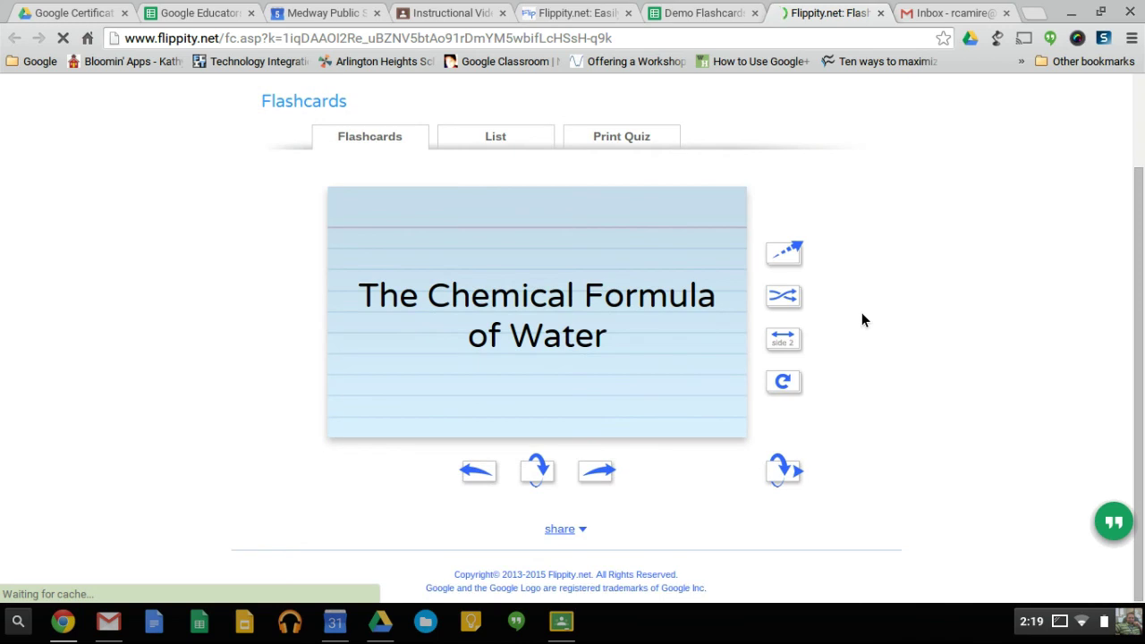
pyautogui.click(599, 472)
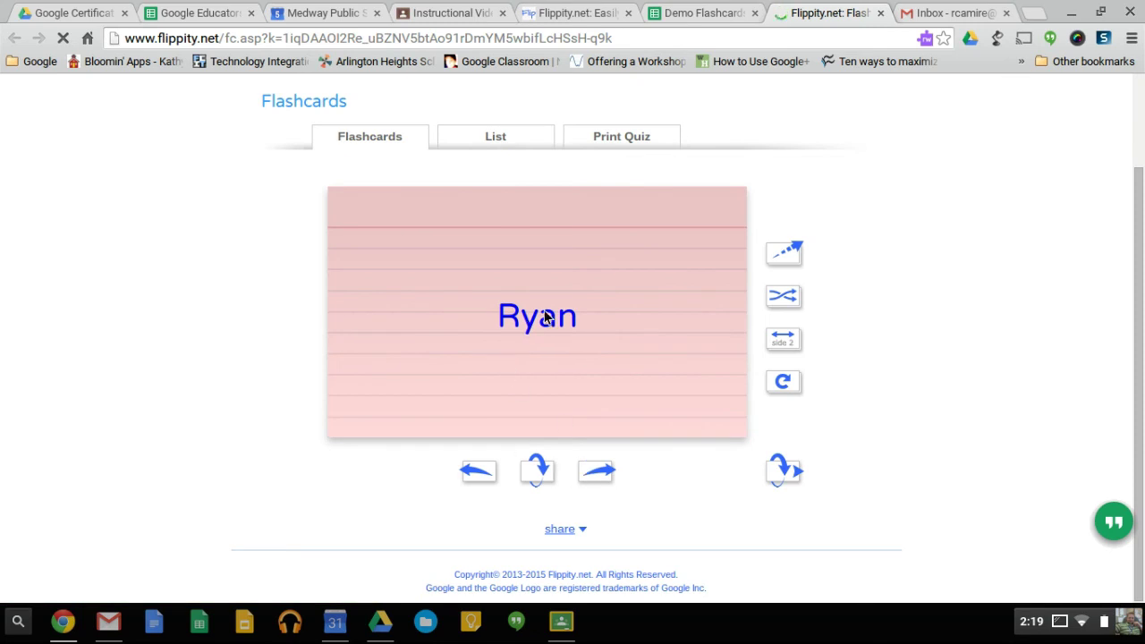
pyautogui.click(537, 472)
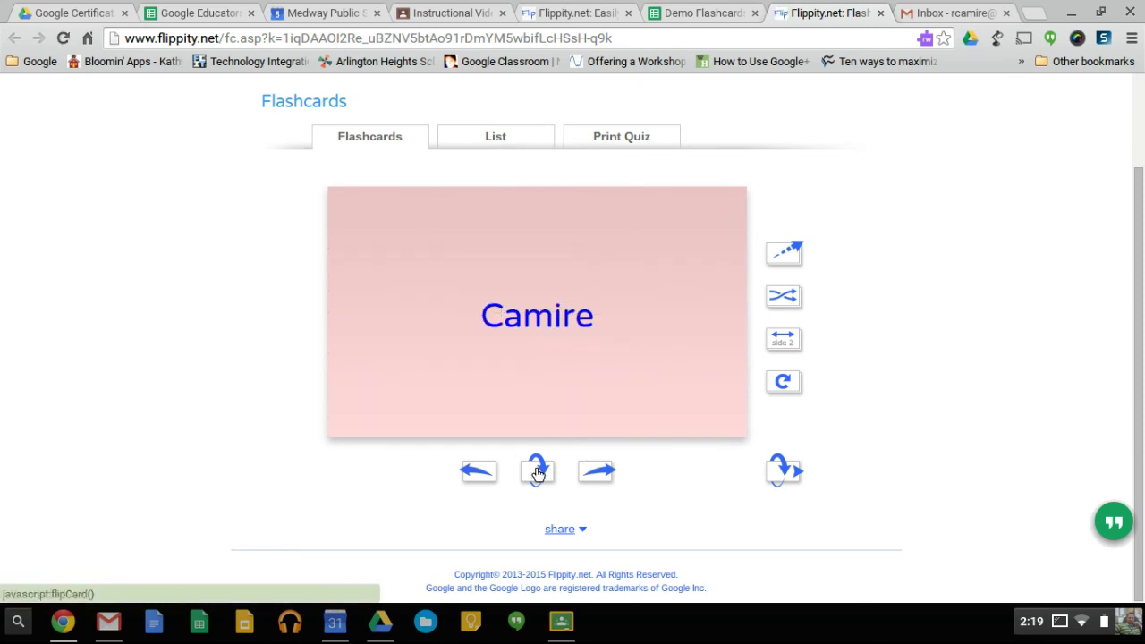
pyautogui.click(538, 472)
pyautogui.click(537, 472)
pyautogui.click(537, 472)
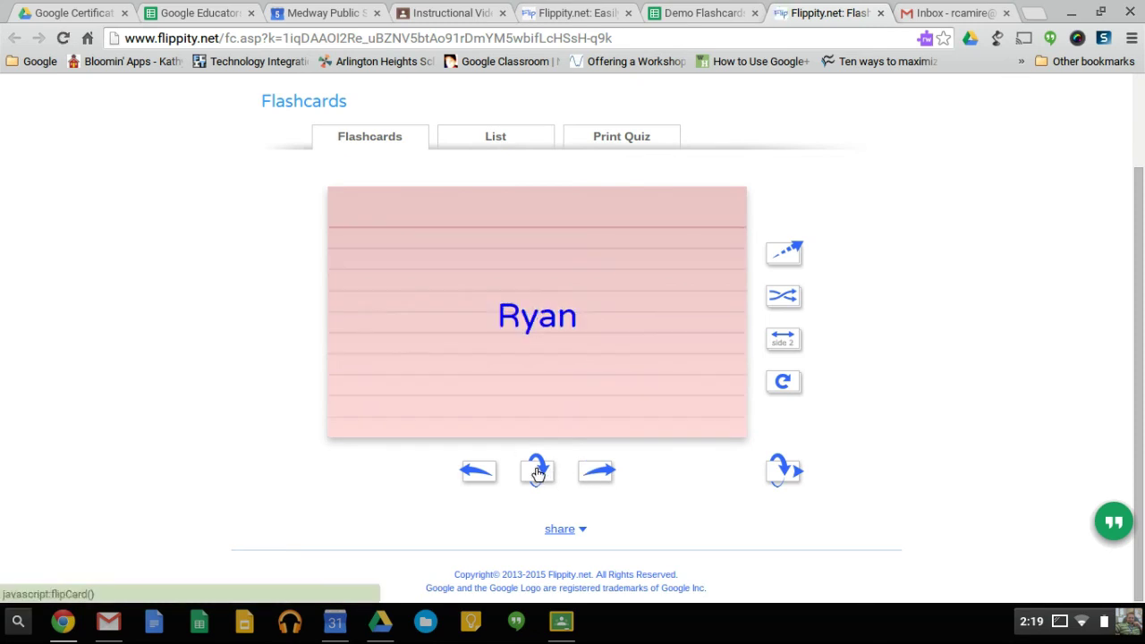
# Return to the Favorite Sports Team card and flip it to reveal Patriots and back.
pyautogui.click(592, 475)
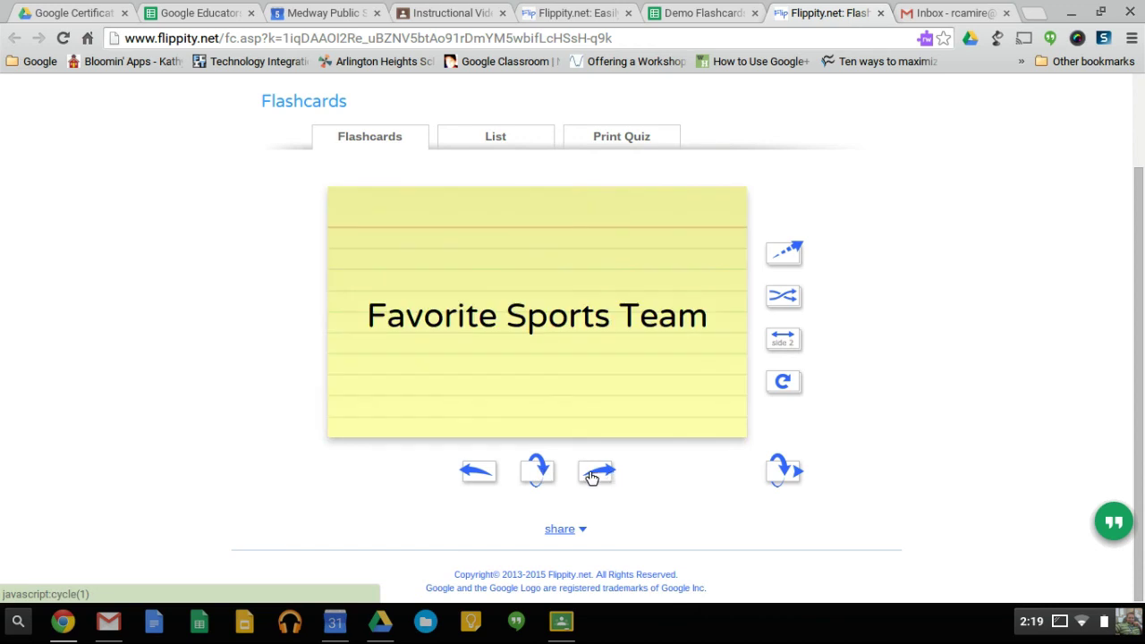
pyautogui.click(597, 476)
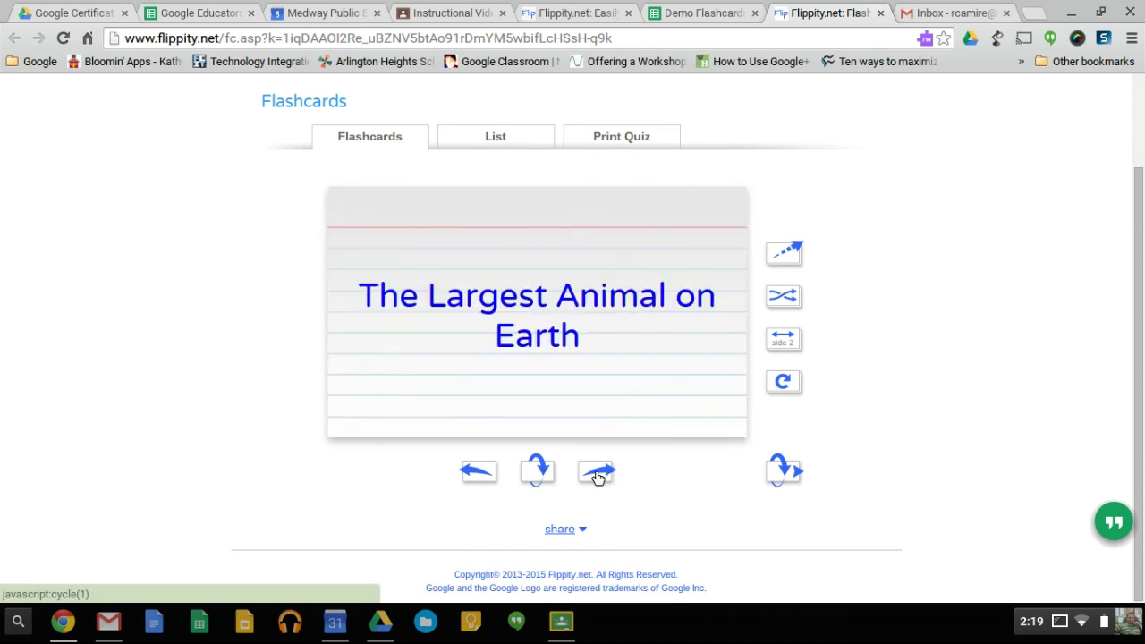
pyautogui.click(478, 472)
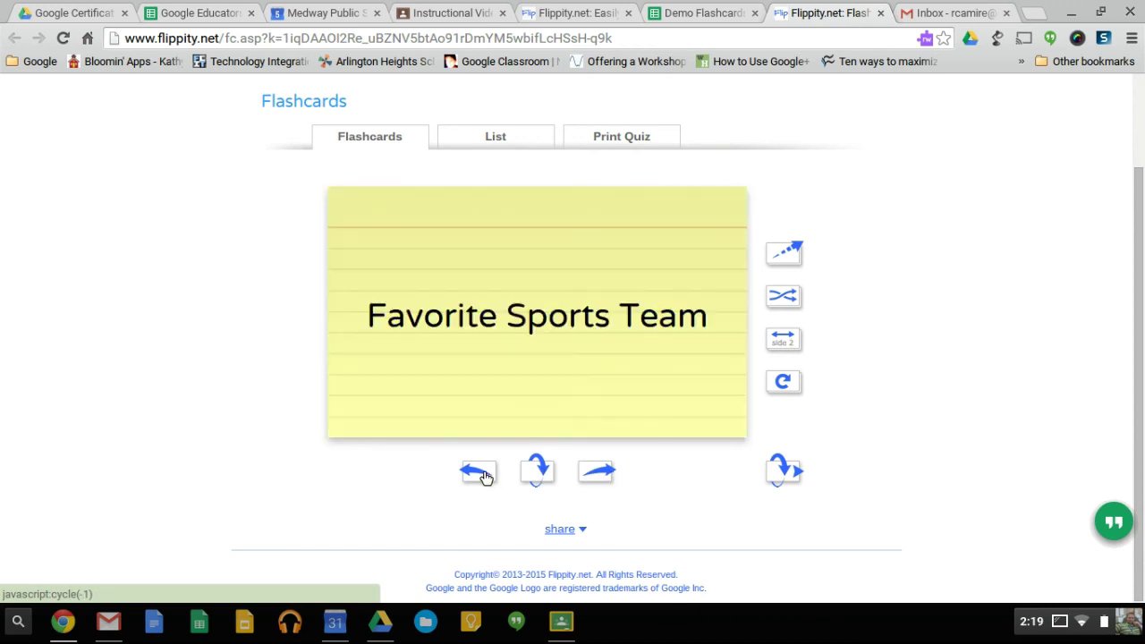
pyautogui.click(542, 472)
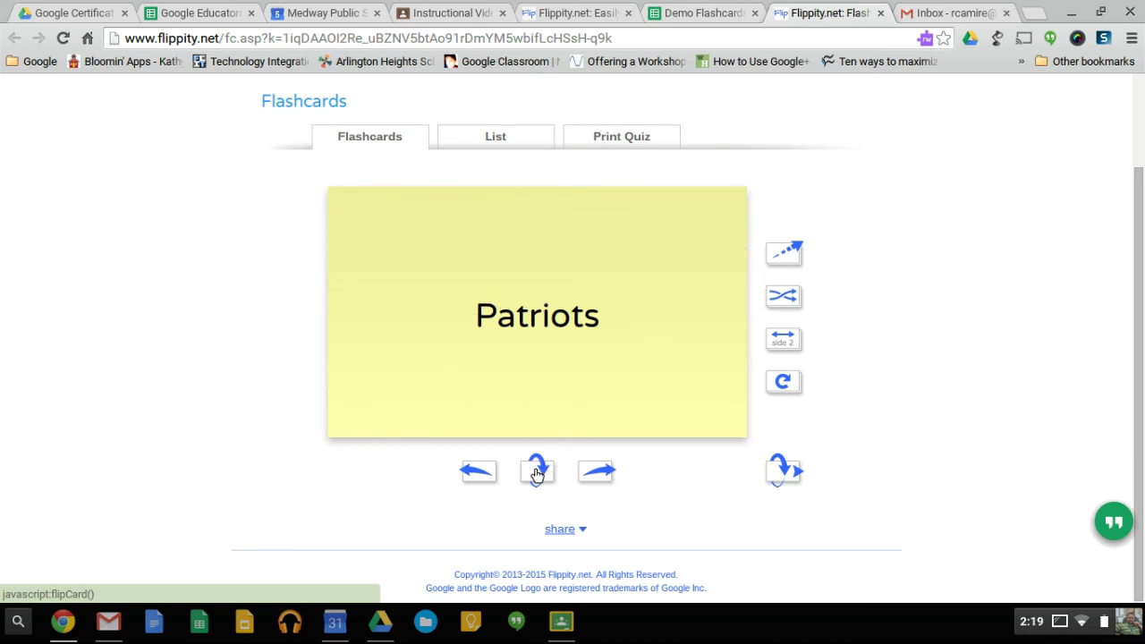
pyautogui.click(536, 472)
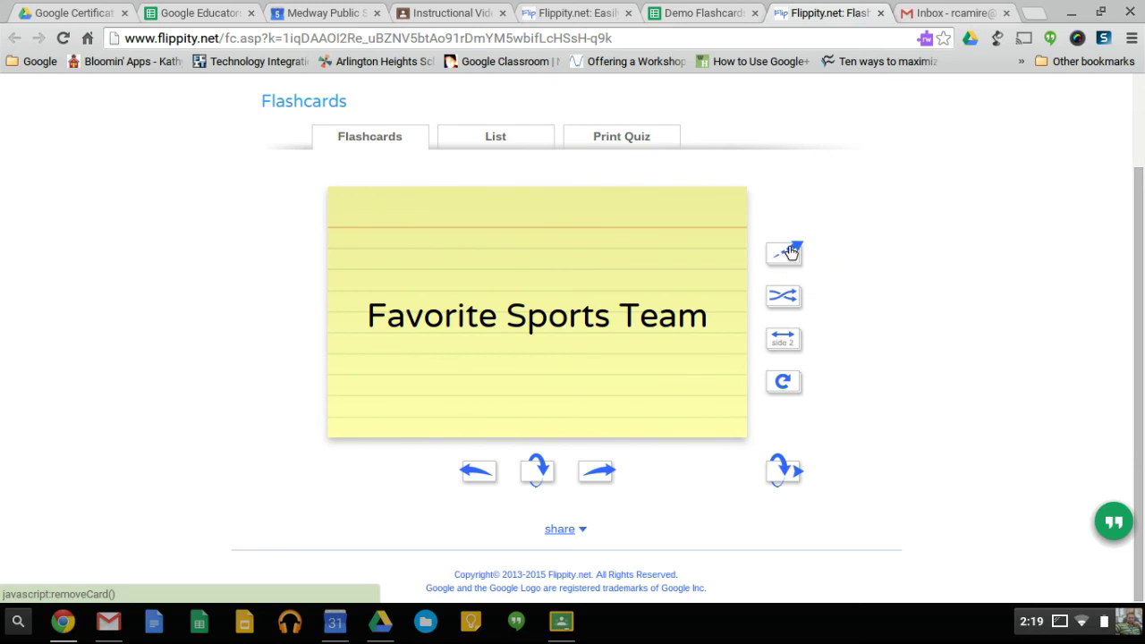
# Switch Sides, then step back and forth through the Blue Whale, Patriots, H2O, name and Franklin Pierce cards.
pyautogui.click(777, 340)
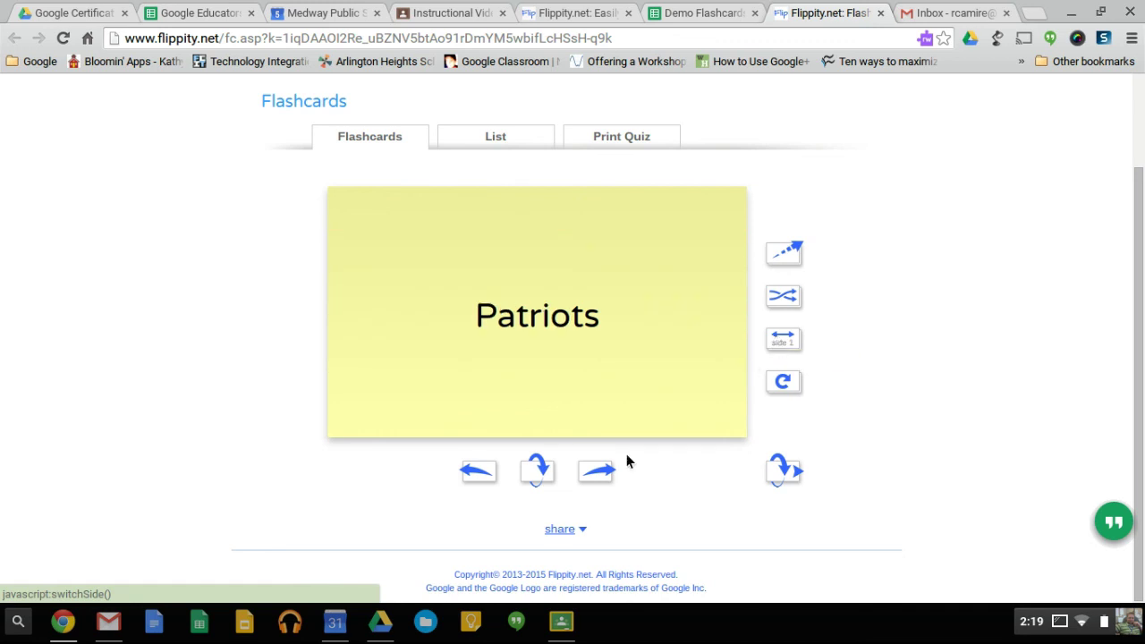
pyautogui.click(601, 469)
pyautogui.click(484, 477)
pyautogui.click(483, 477)
pyautogui.click(484, 477)
pyautogui.click(606, 478)
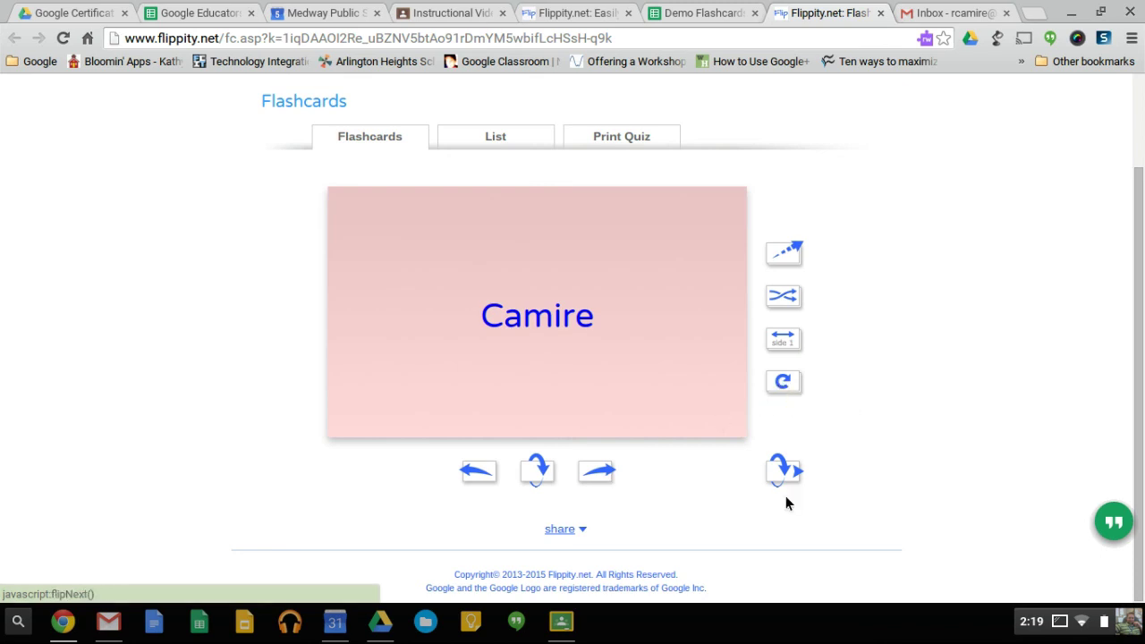
pyautogui.click(476, 475)
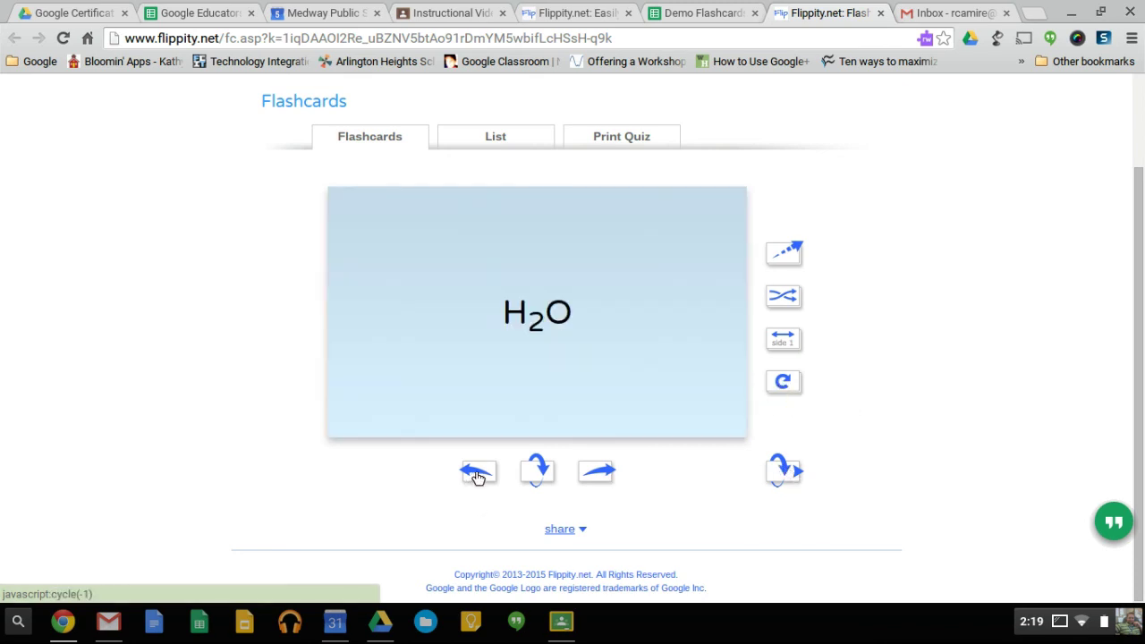
pyautogui.click(477, 477)
pyautogui.click(597, 472)
# Flip H2O to The Chemical Formula of Water, then Flip / Next Card through to The Largest Animal on Earth.
pyautogui.click(534, 476)
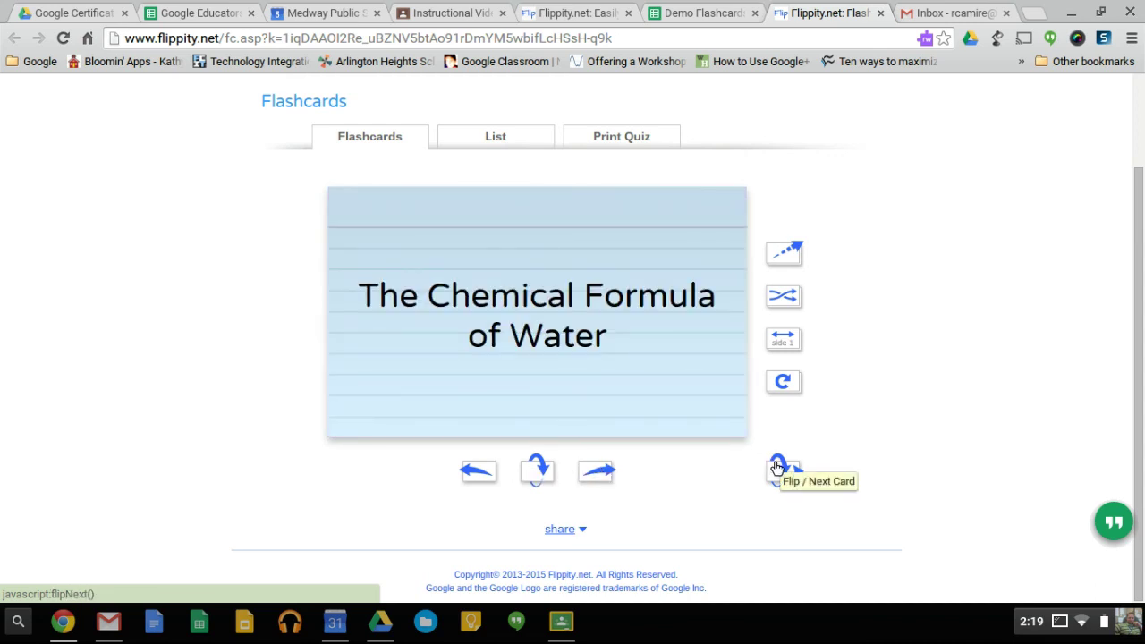
pyautogui.click(776, 467)
pyautogui.click(776, 467)
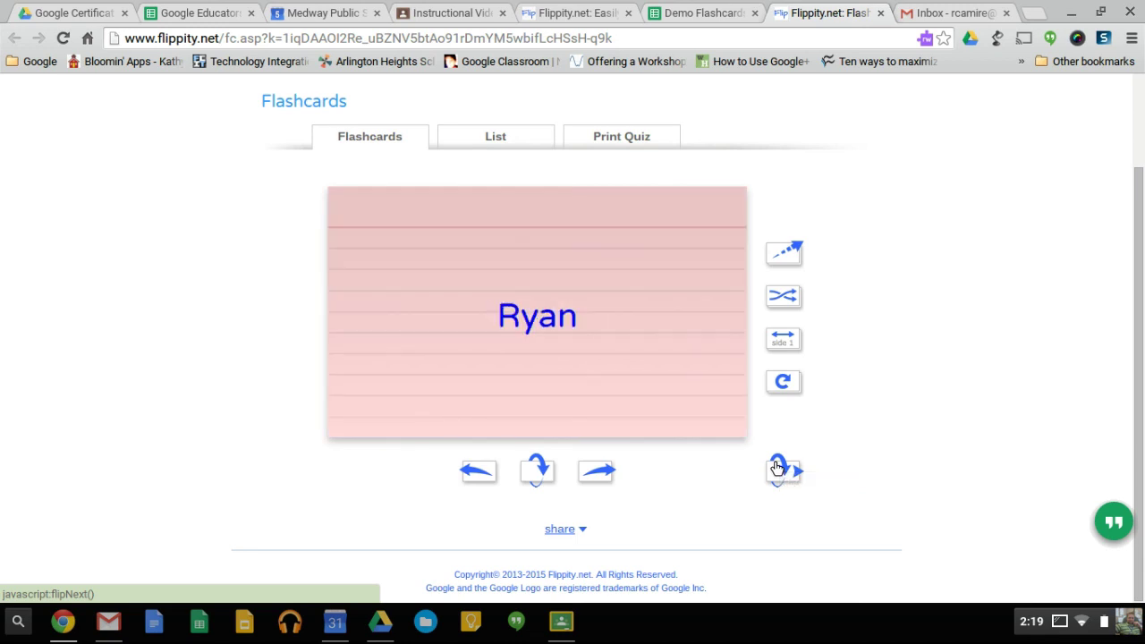
pyautogui.click(776, 467)
pyautogui.click(776, 466)
pyautogui.click(776, 467)
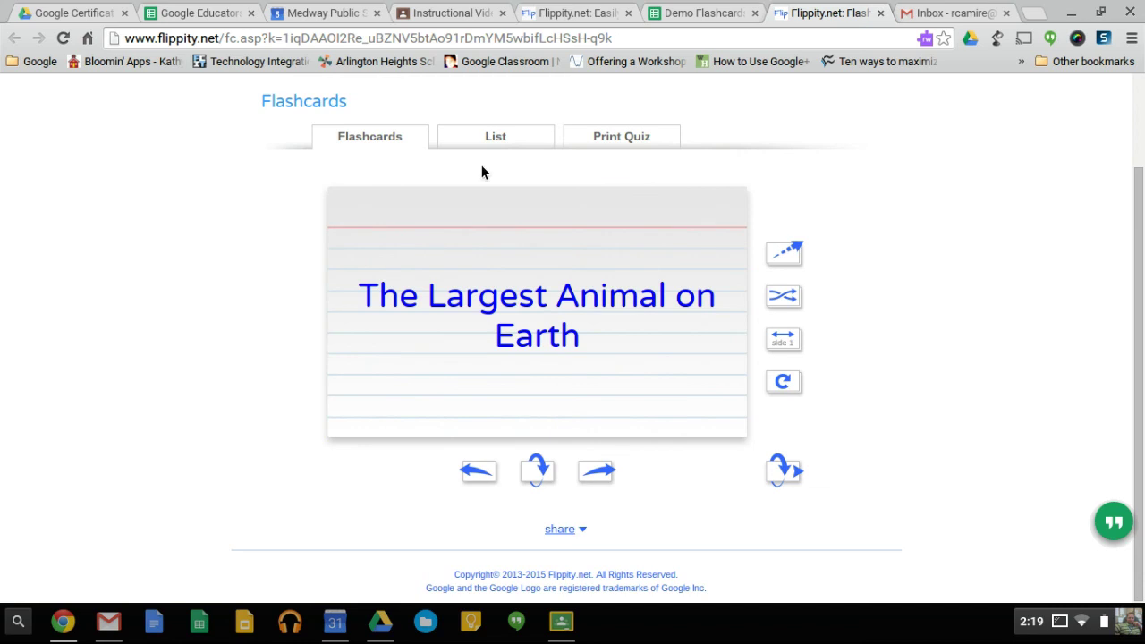
# Switch to the List view and scroll through the 11-row Side 1 / Side 2 table.
pyautogui.click(499, 141)
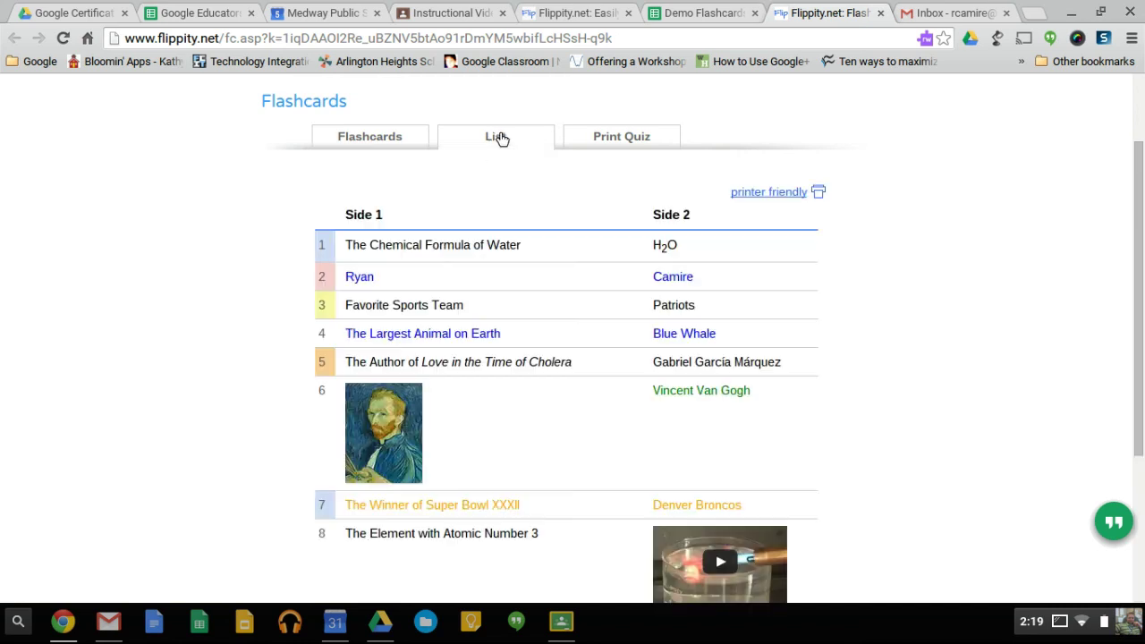
pyautogui.scroll(-5, 500, 250)
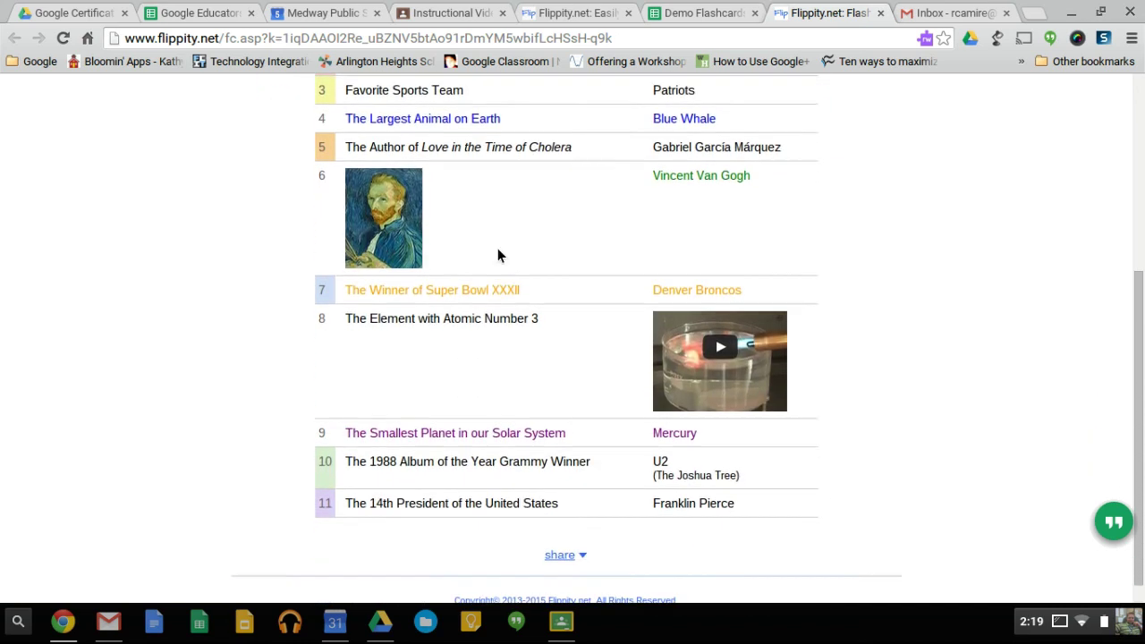
pyautogui.scroll(5, 498, 254)
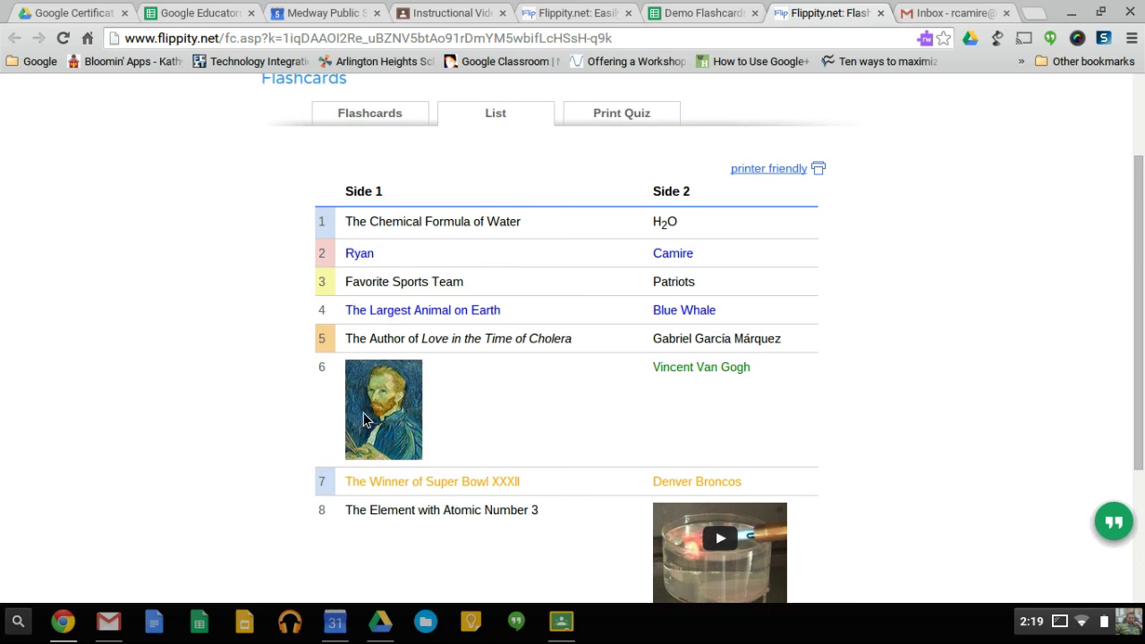
pyautogui.scroll(3, 893, 414)
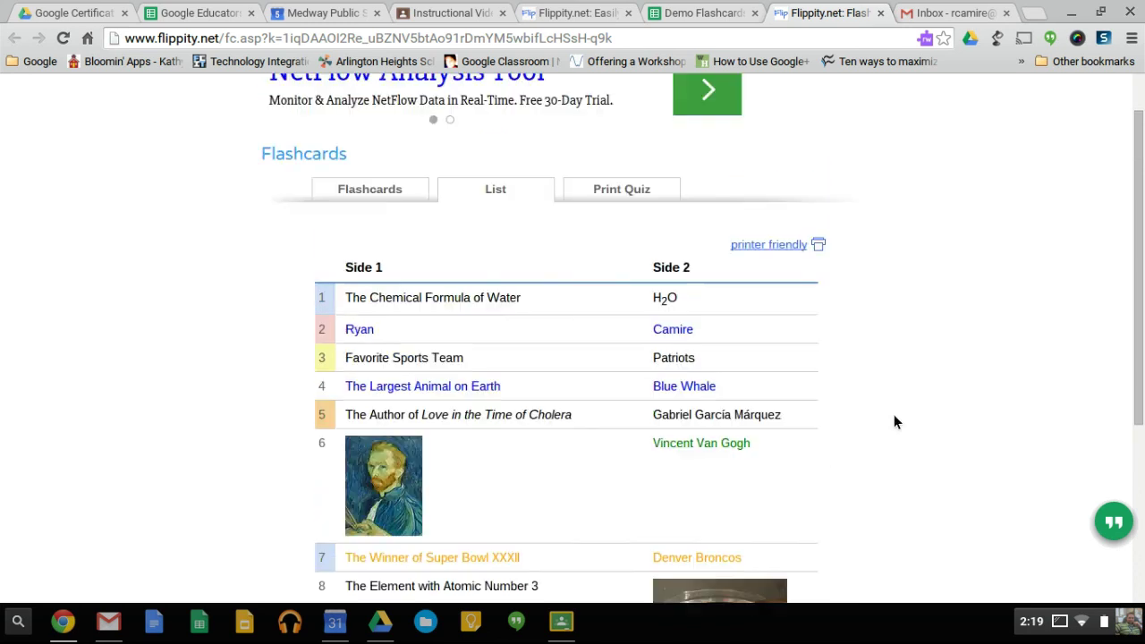
# Show the Print Quiz form: fill in the blank, 11 questions, side 1 prompts, as written order.
pyautogui.click(625, 233)
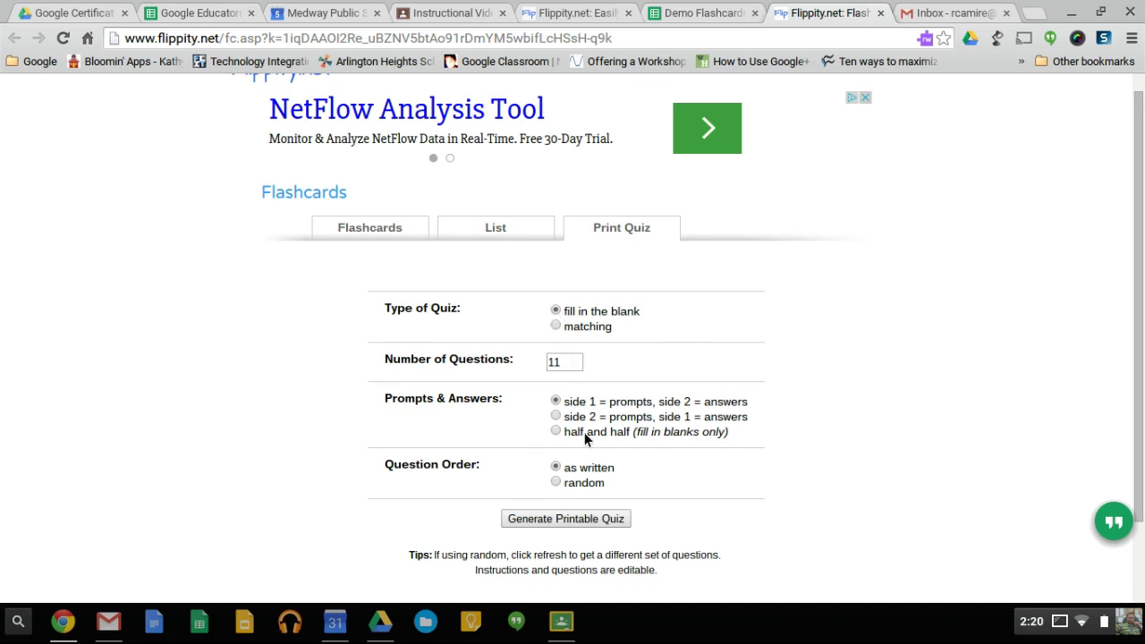
pyautogui.scroll(1, 739, 395)
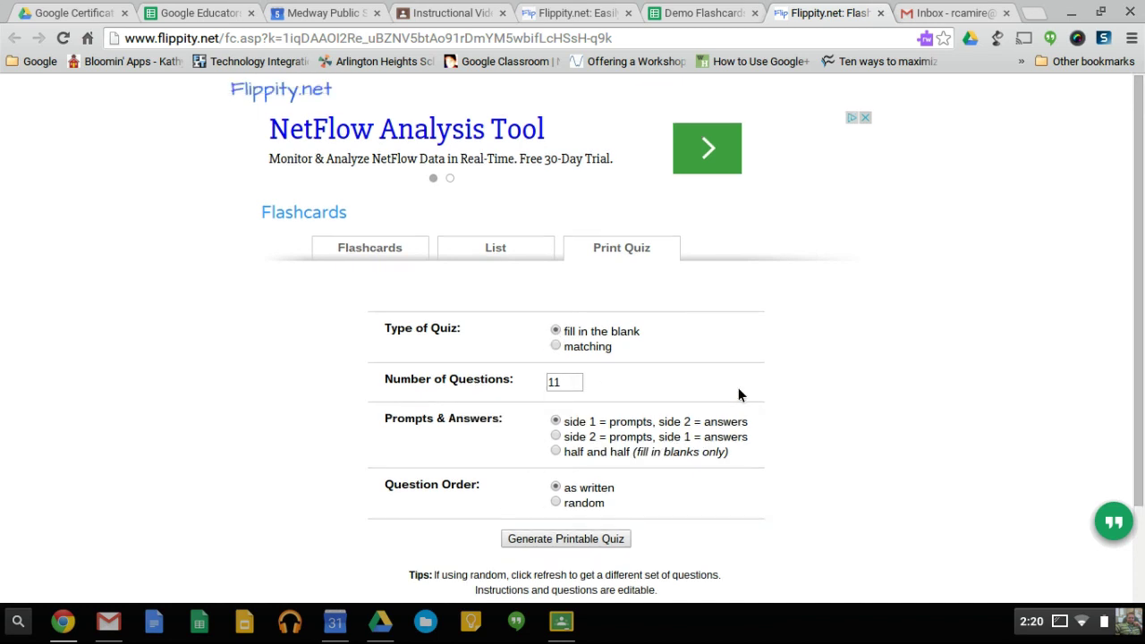
# Close the Flippity.net flashcards tab, bring up cell A9's context menu, and open the ChromeOS status panel.
pyautogui.click(880, 13)
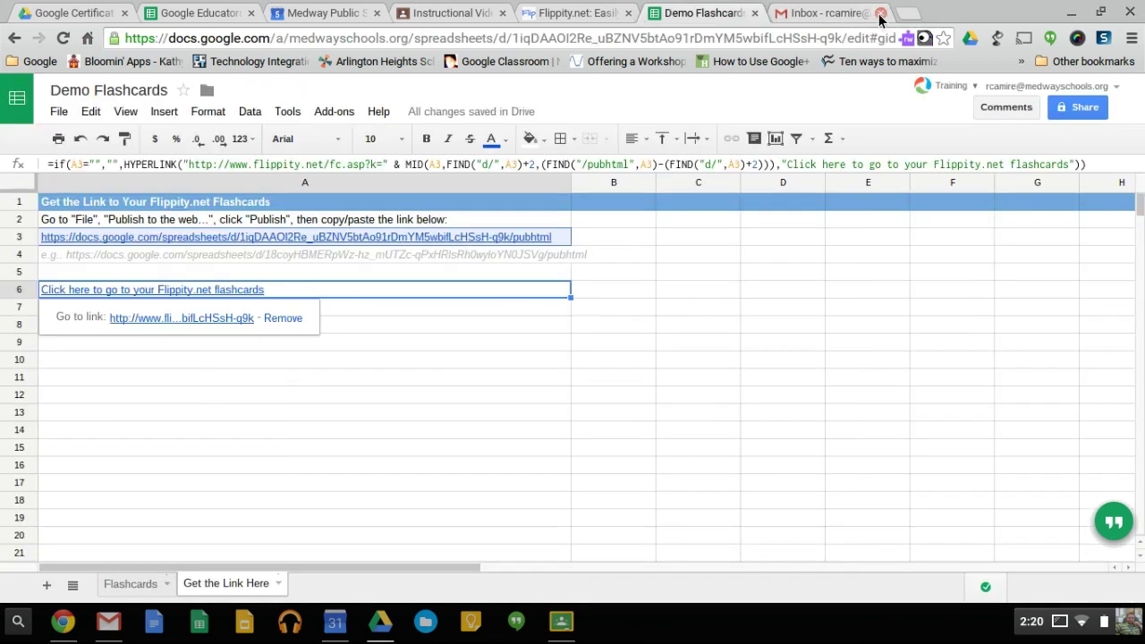
pyautogui.rightClick(509, 344)
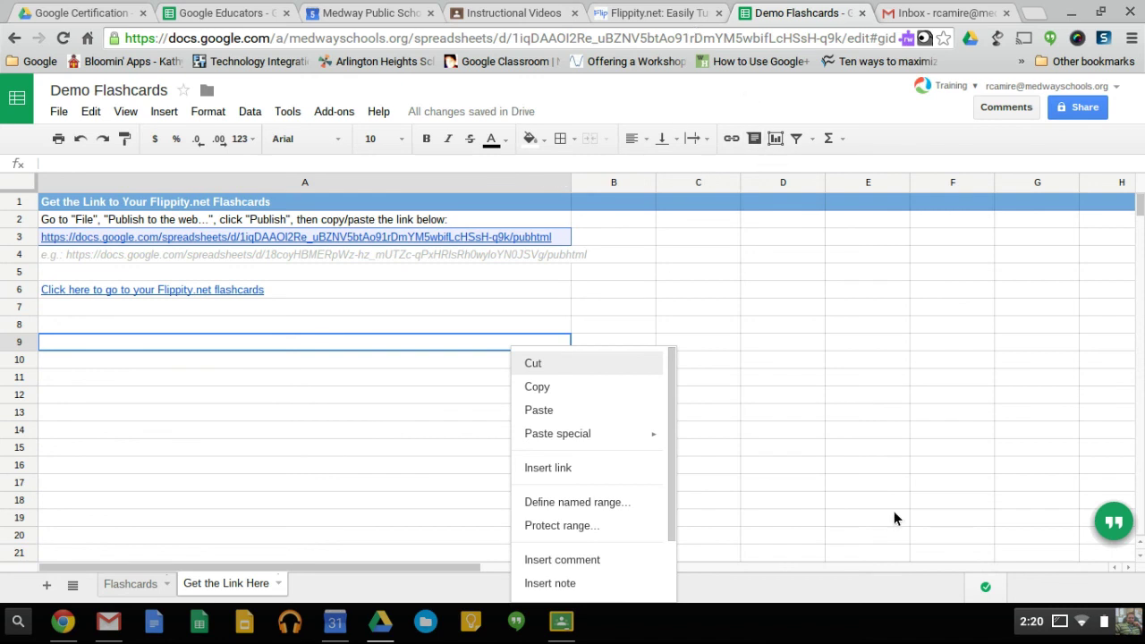
pyautogui.click(1057, 623)
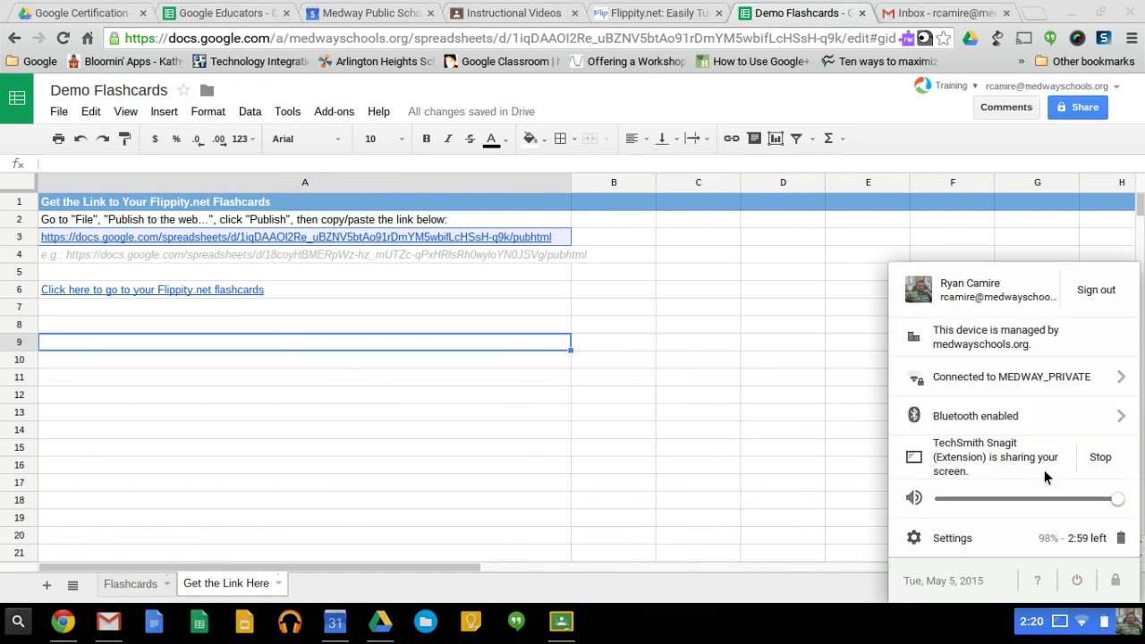